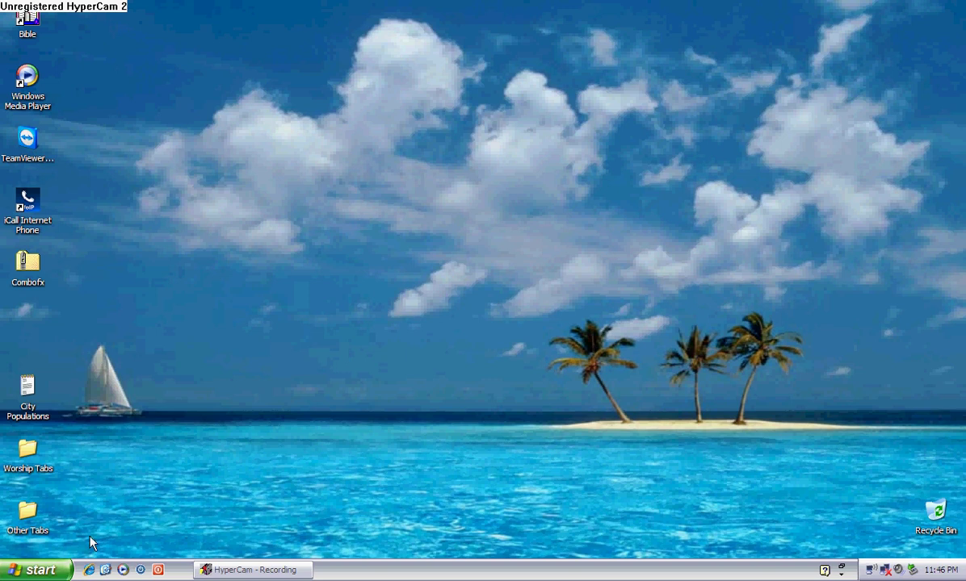
# Step: Launch Internet Explorer from the taskbar quick-launch icon
pyautogui.click(88, 570)
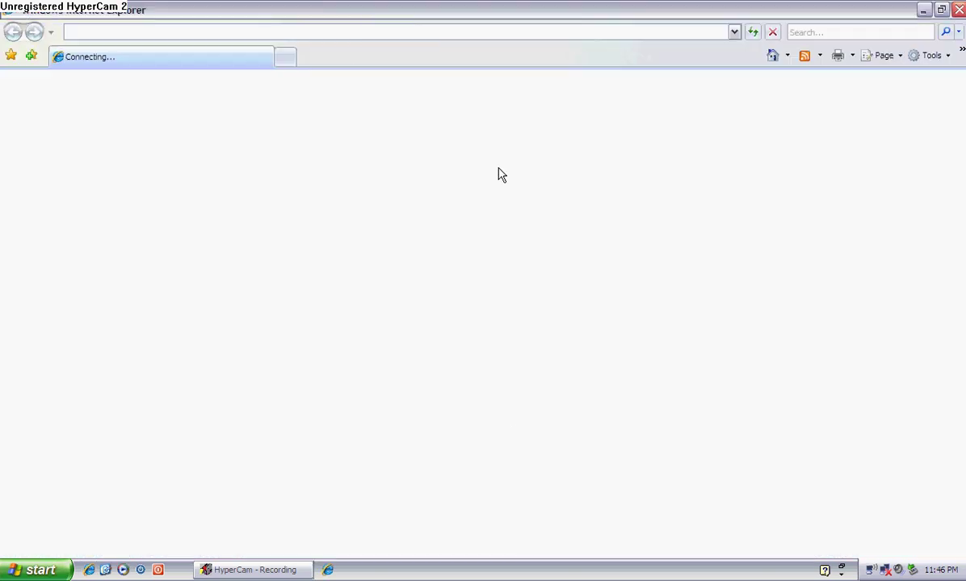
# Step: Paste the ADrive link into the address bar and load the Combofx.zip download page
pyautogui.click(409, 32)
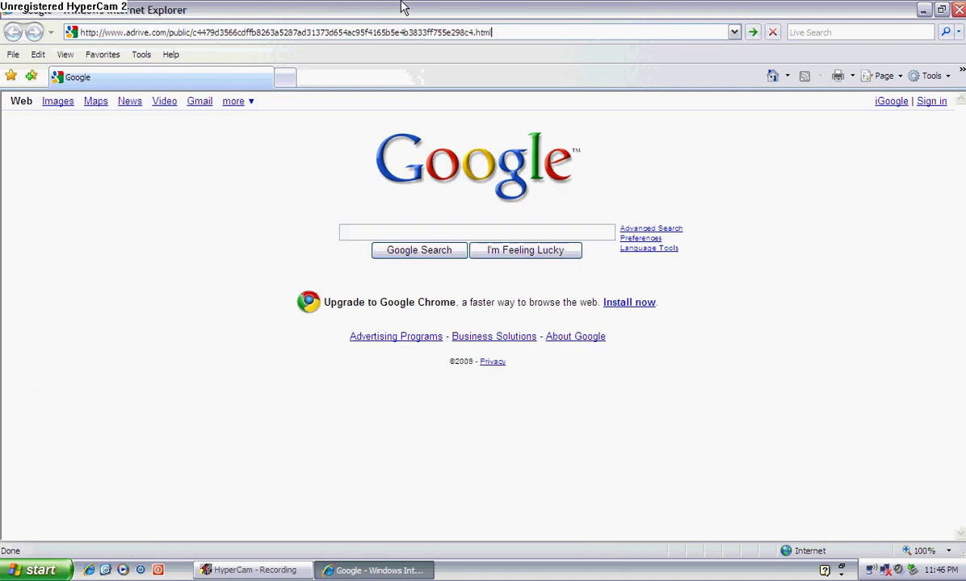
pyautogui.press('Return')
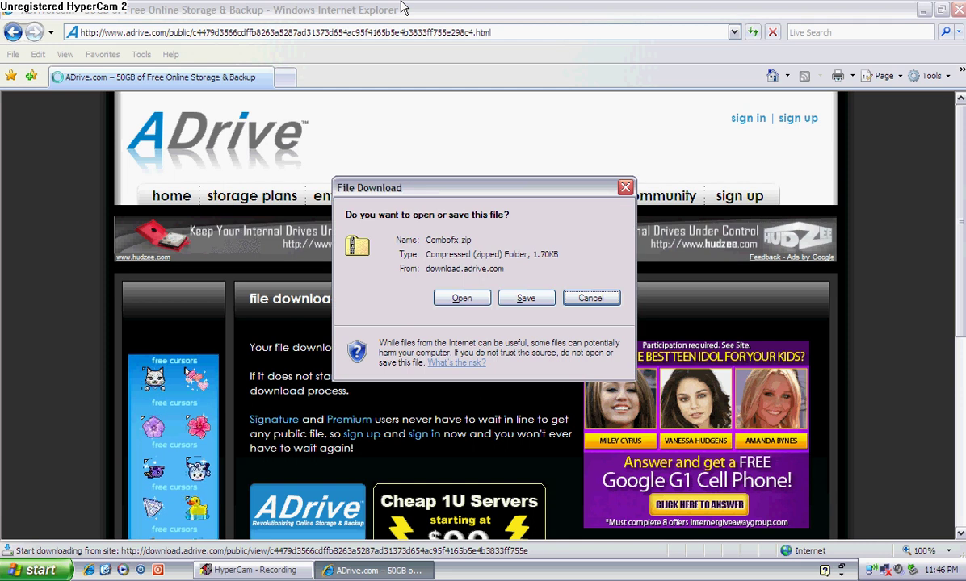
# Step: Start saving Combofx.zip to the Desktop, then cancel the Save As dialog
pyautogui.click(524, 300)
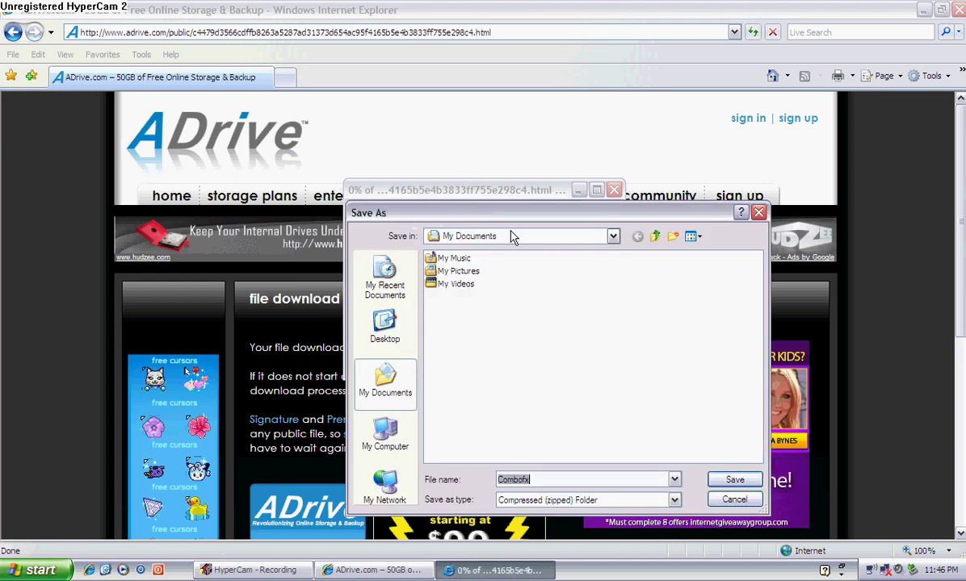
pyautogui.click(385, 327)
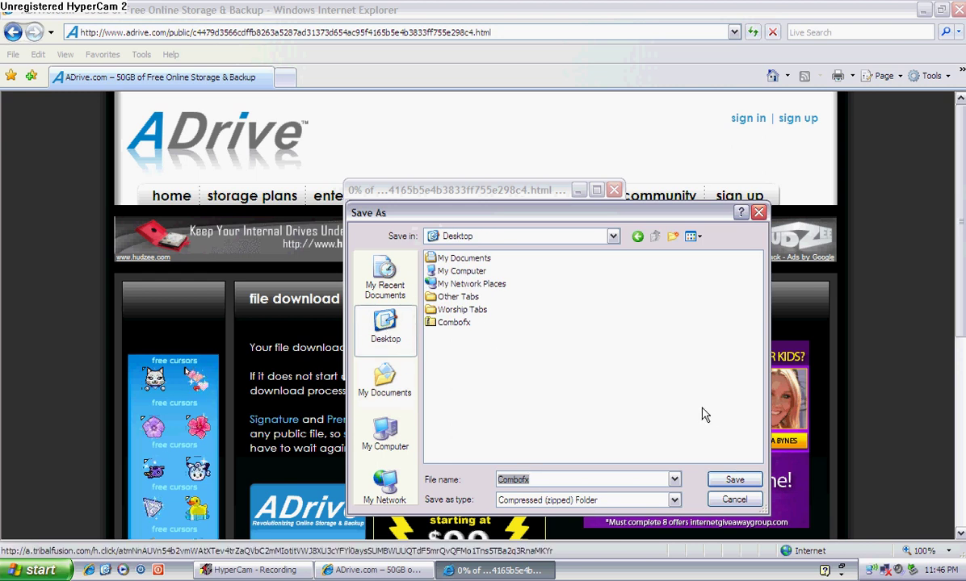
pyautogui.click(735, 501)
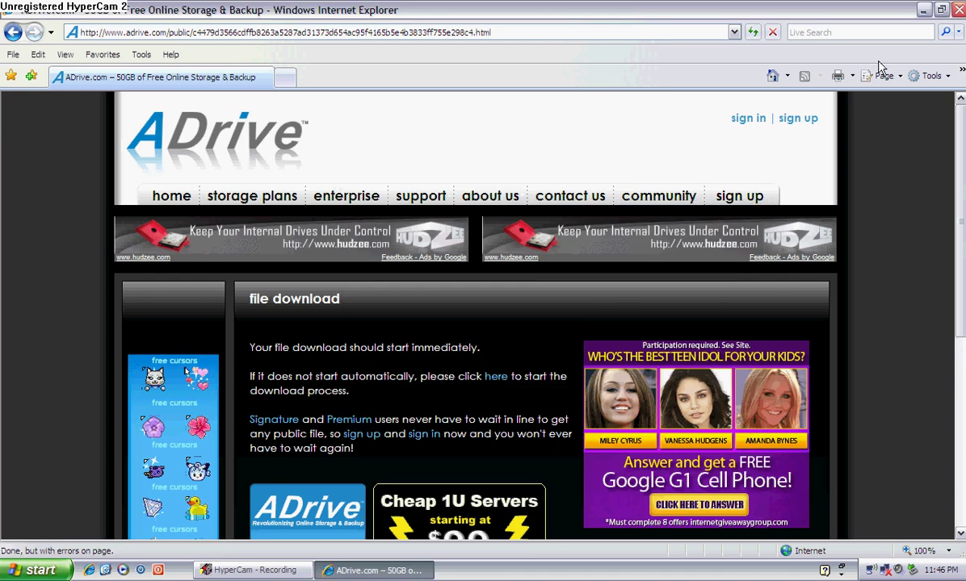
# Step: Close the browser and extract Combofx.zip into the default Combofx folder on the desktop
pyautogui.hotkey('alt', 'F4')
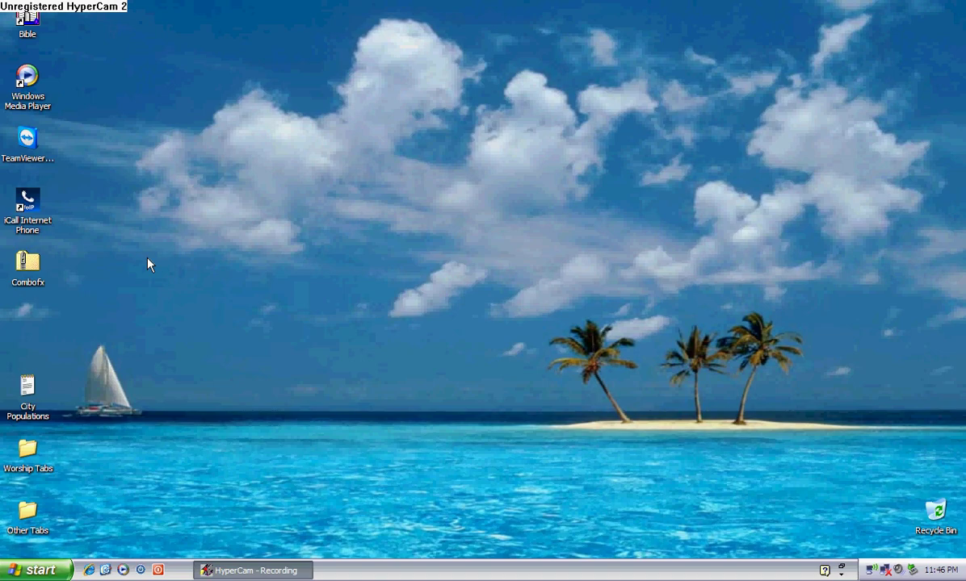
pyautogui.doubleClick(29, 263)
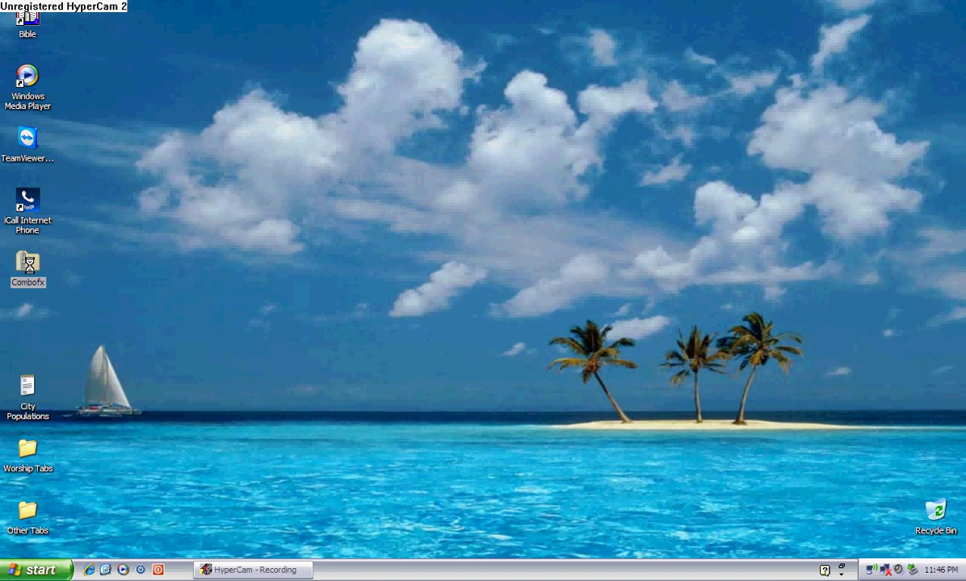
pyautogui.rightClick(30, 265)
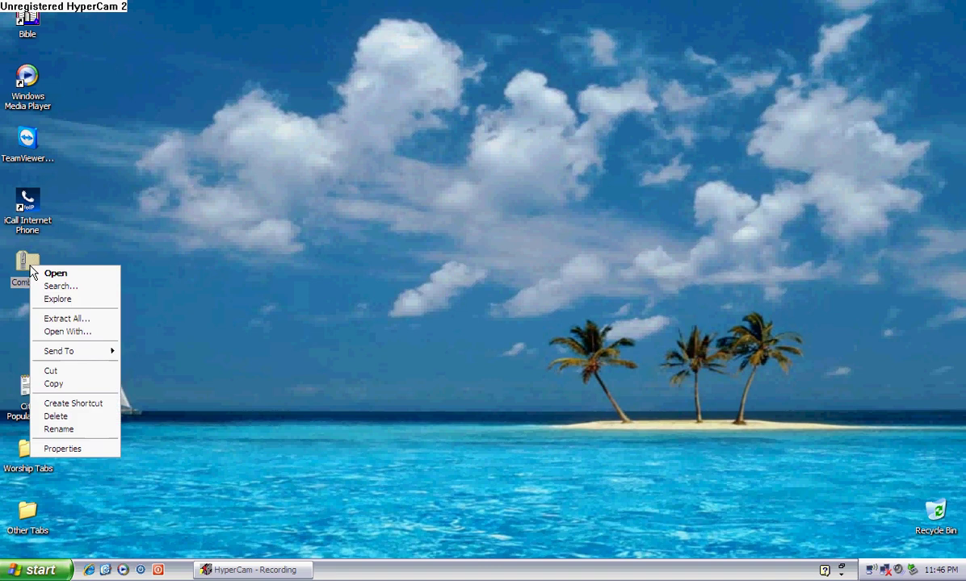
pyautogui.click(54, 320)
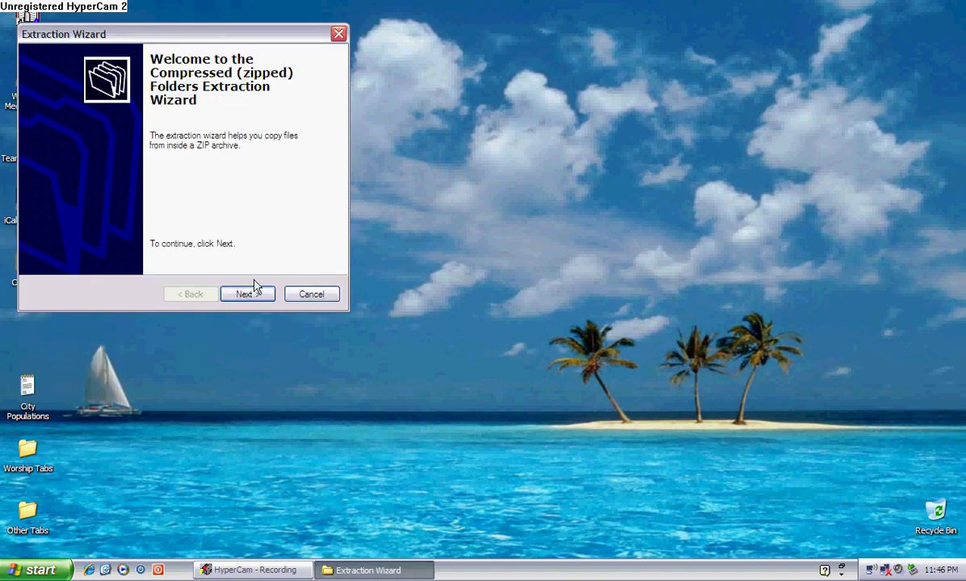
pyautogui.click(250, 295)
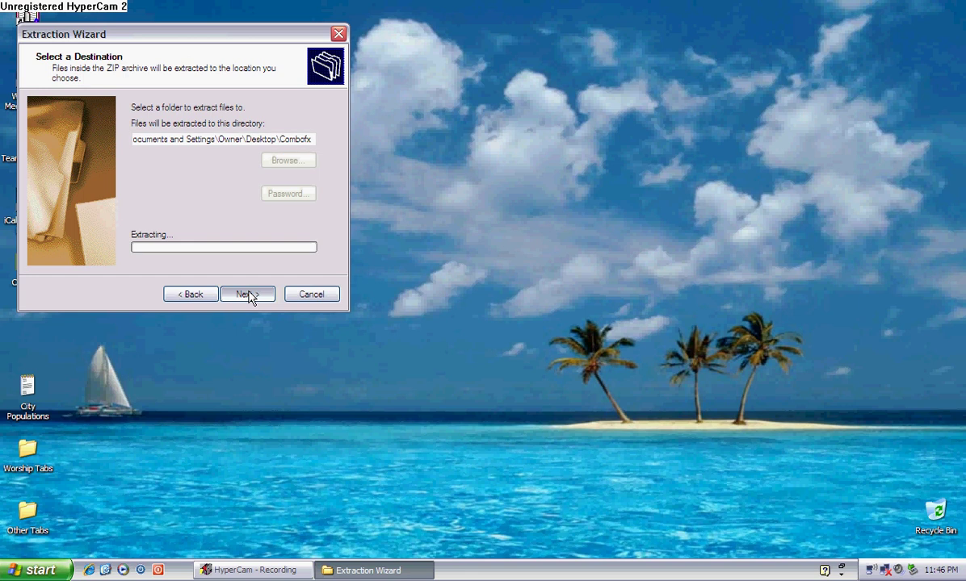
pyautogui.click(248, 295)
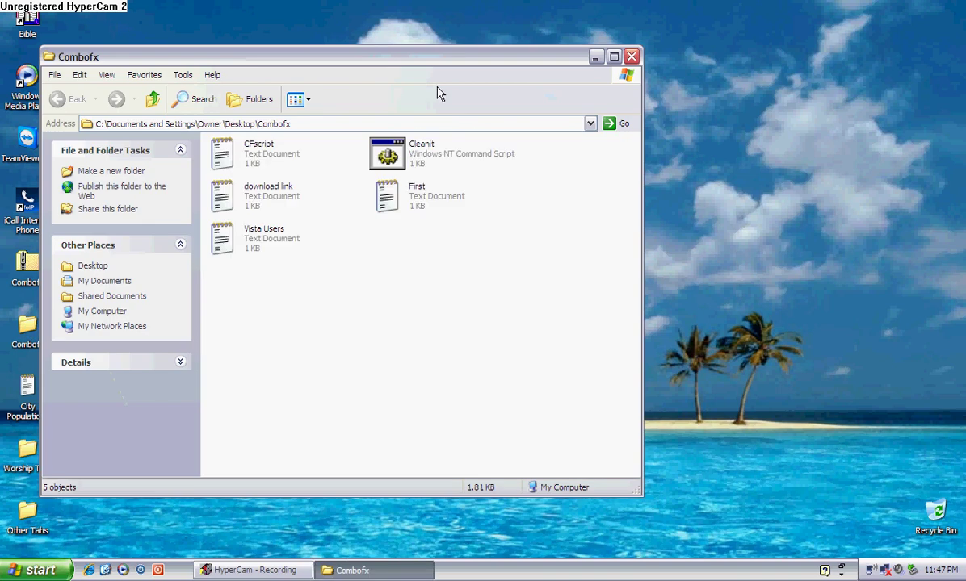
# Step: Maximize and then restore the Combofx folder window showing its five files
pyautogui.doubleClick(431, 66)
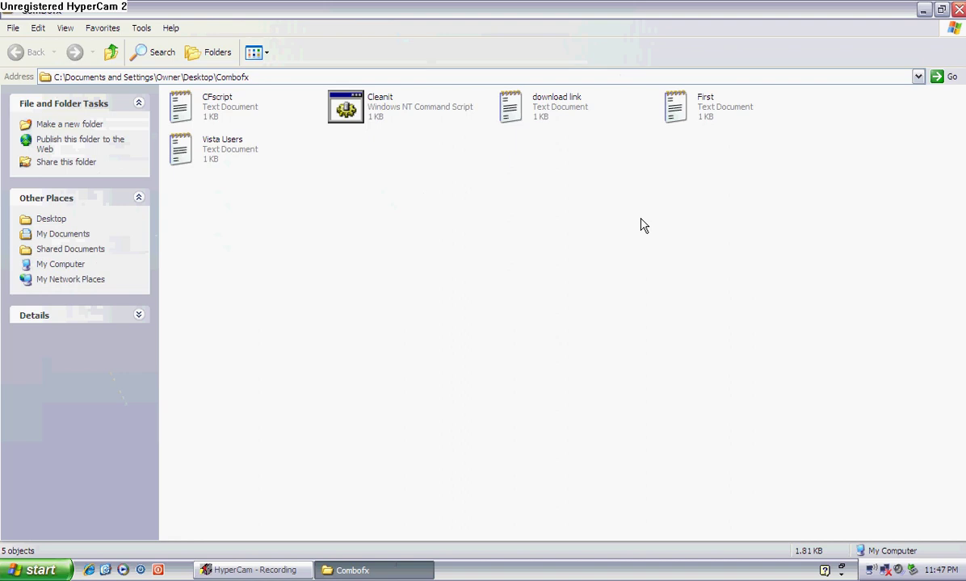
pyautogui.doubleClick(724, 10)
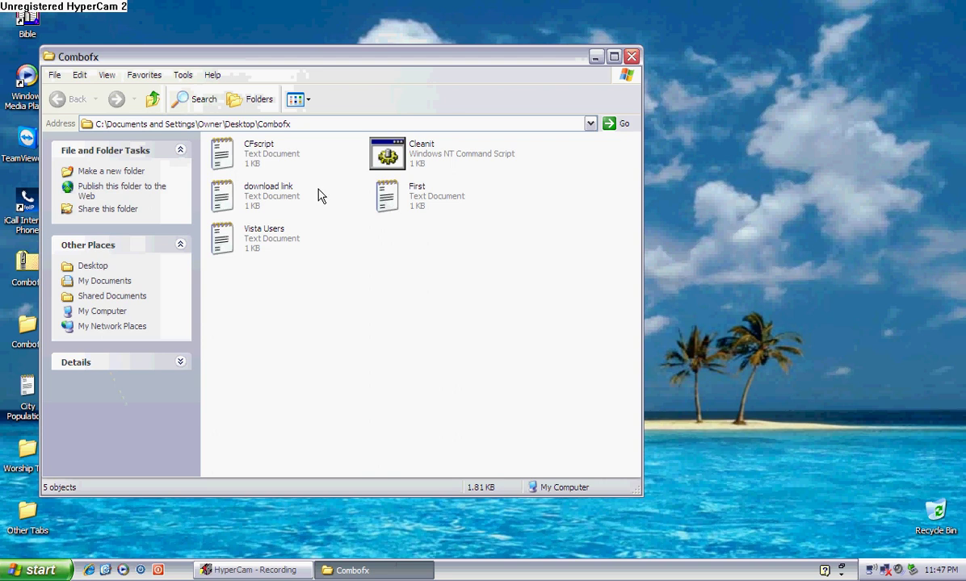
# Step: Open First.txt in Notepad and select all its reg delete and rd commands
pyautogui.click(384, 201)
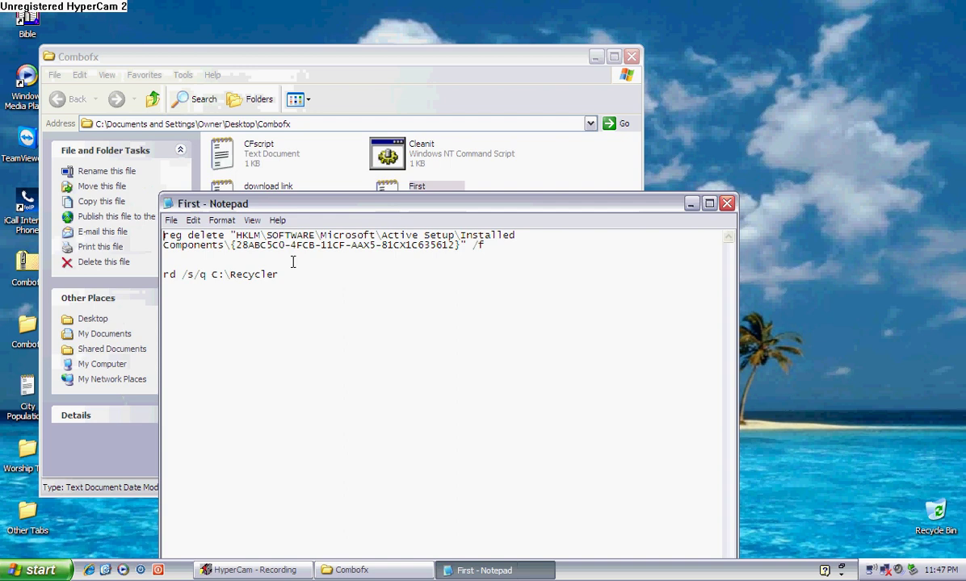
pyautogui.hotkey('ctrl', 'a')
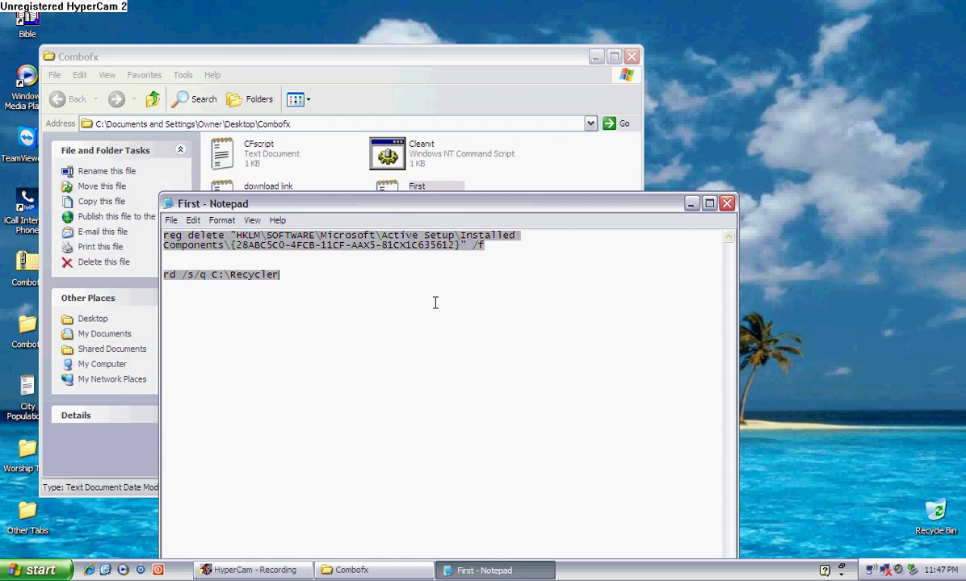
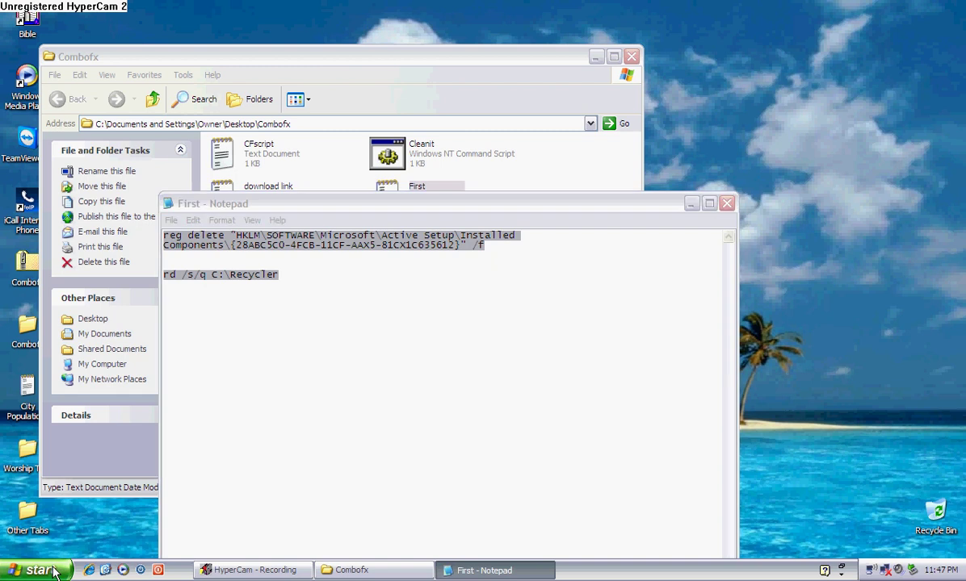
# Step: Paste the copied reg delete command into the Run box, close it without running, then open Start
pyautogui.click(181, 480)
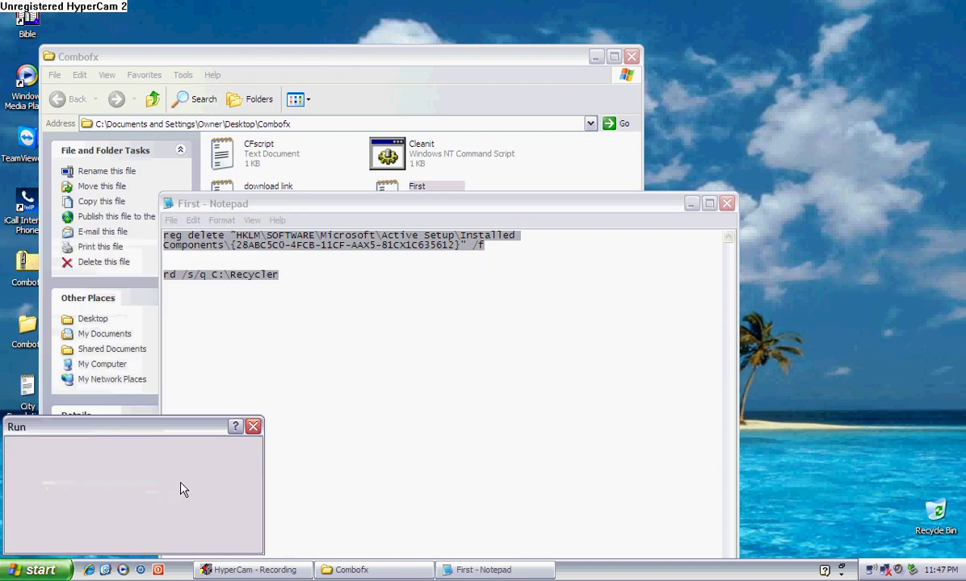
pyautogui.write('reg delete "HKLM\\SOFTWARE\\Microsoft\\Active Setup\\Installed Components\\{28ABC5C0-4FCB-11CF-AAX5-81CX1C635612}" /f')
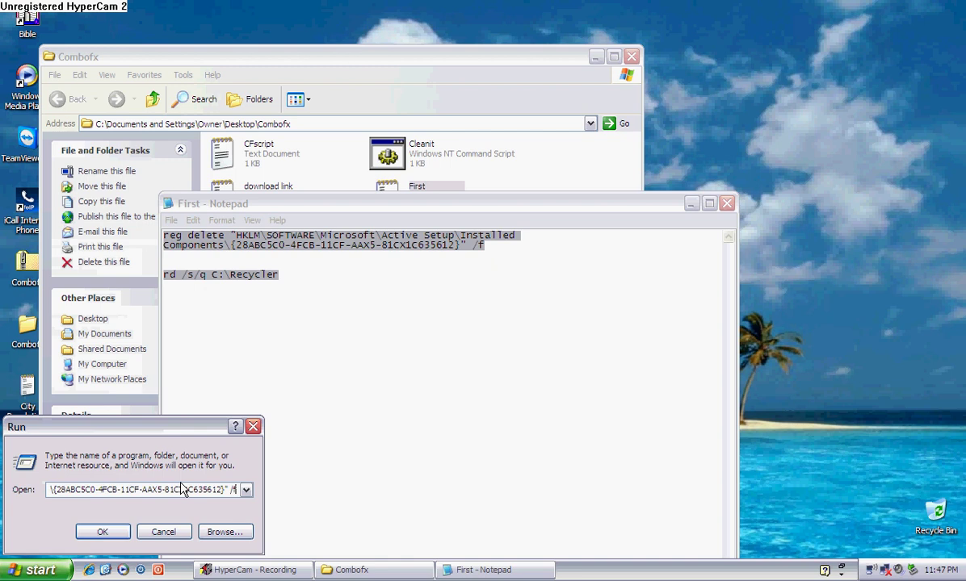
pyautogui.click(254, 427)
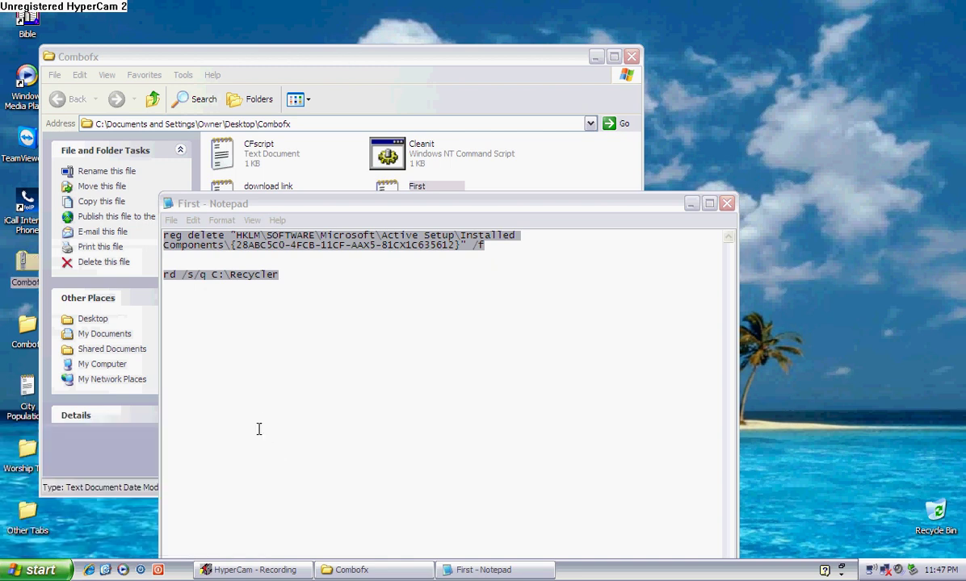
pyautogui.click(258, 429)
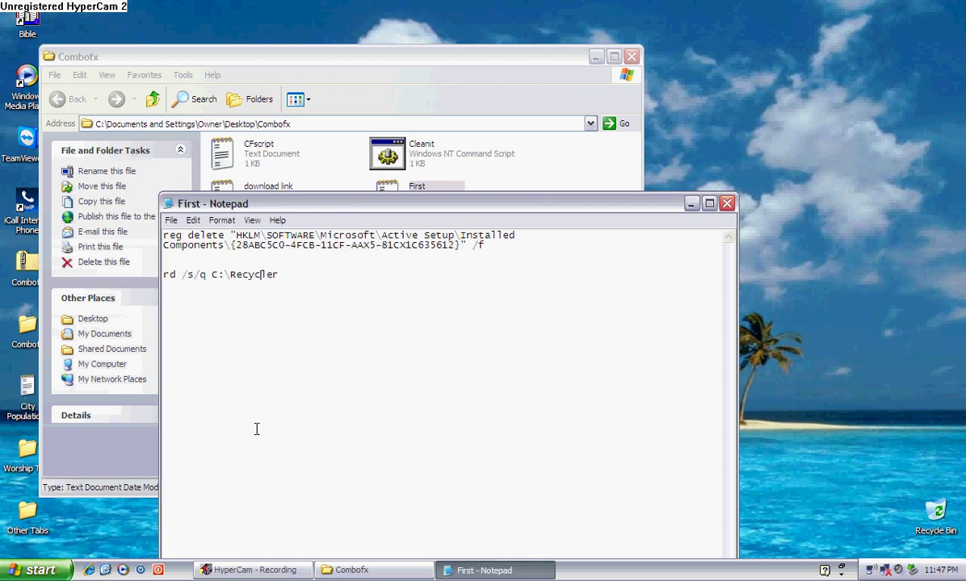
pyautogui.click(34, 570)
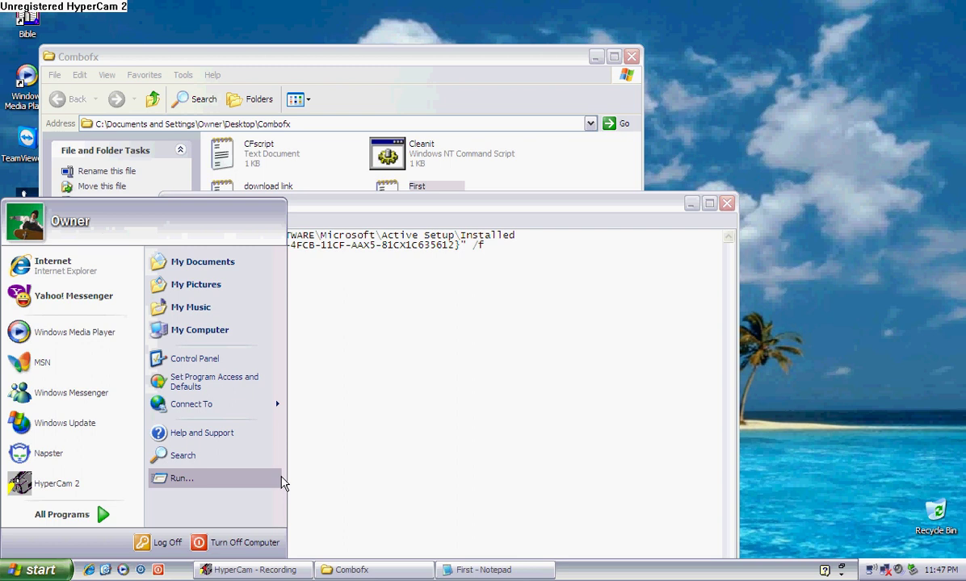
# Step: Dismiss the Start menu and its Properties options, then close the First notes in Notepad
pyautogui.click(349, 466)
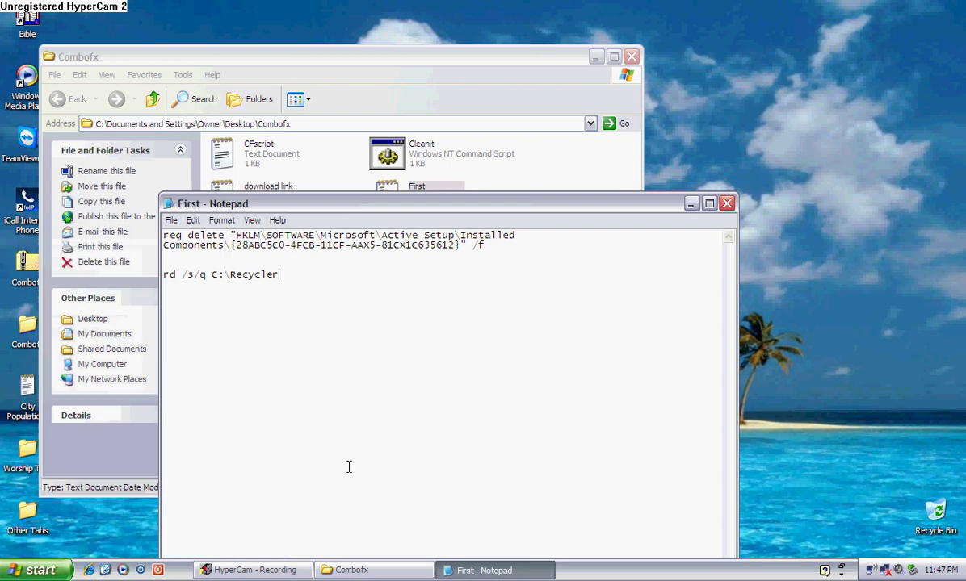
pyautogui.click(58, 570)
pyautogui.rightClick(58, 570)
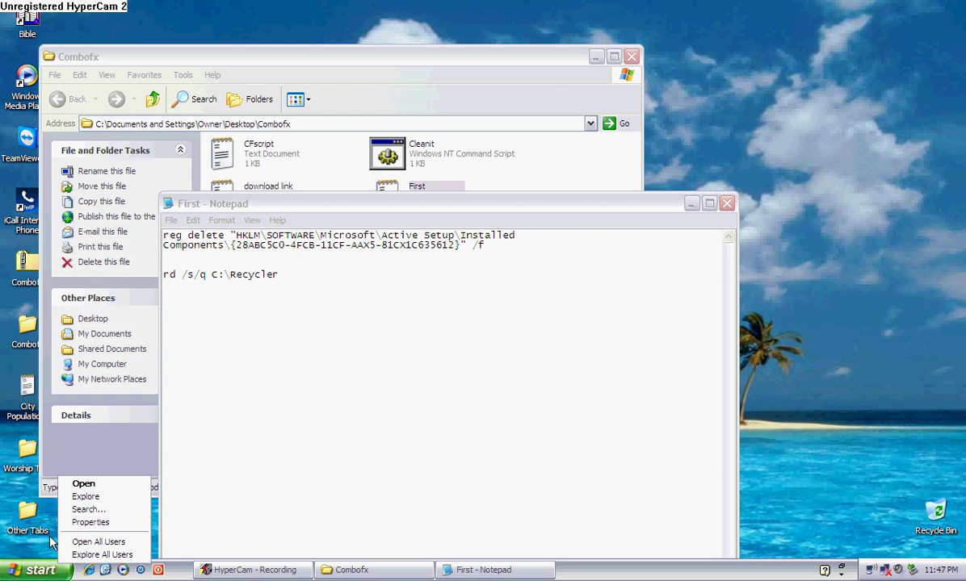
pyautogui.click(70, 470)
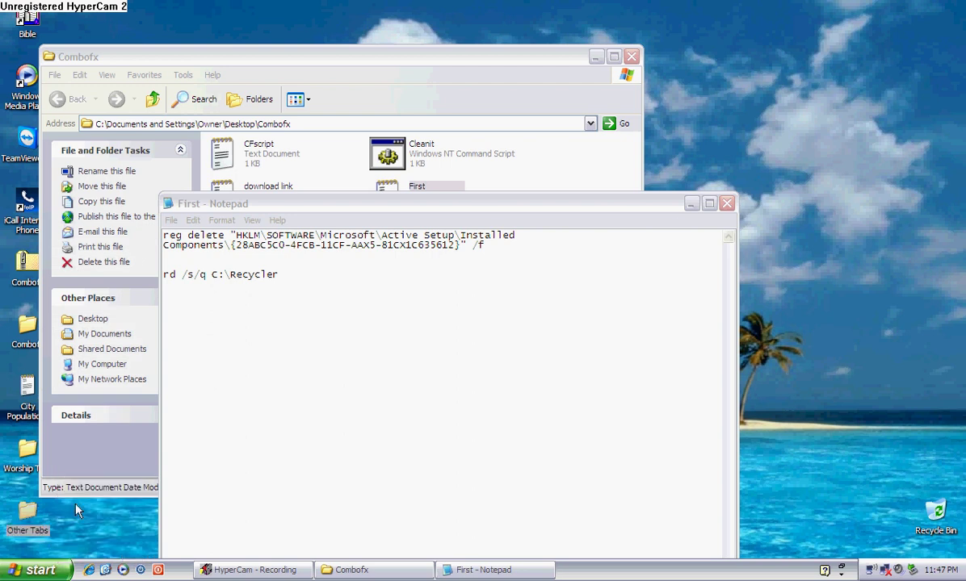
pyautogui.click(728, 204)
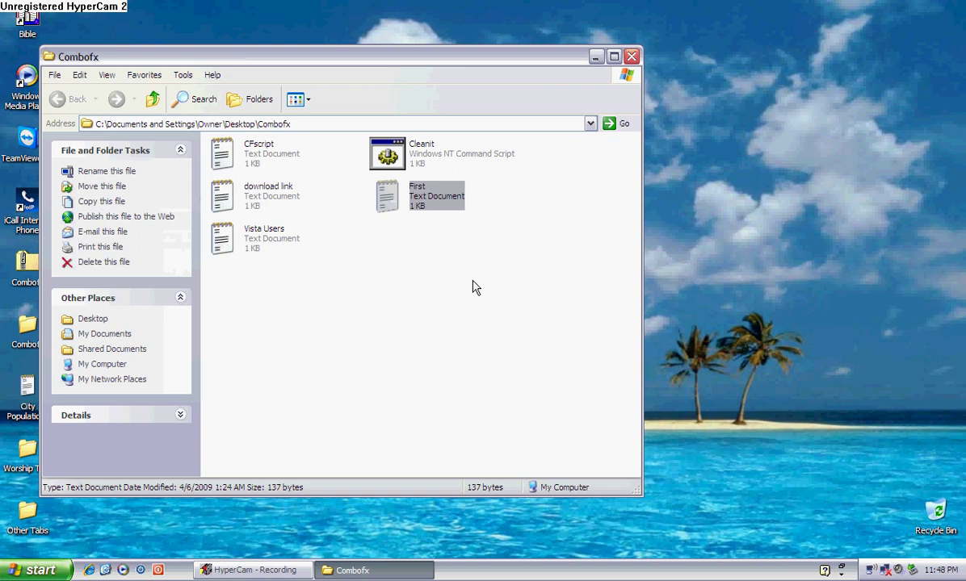
pyautogui.click(32, 570)
pyautogui.click(343, 396)
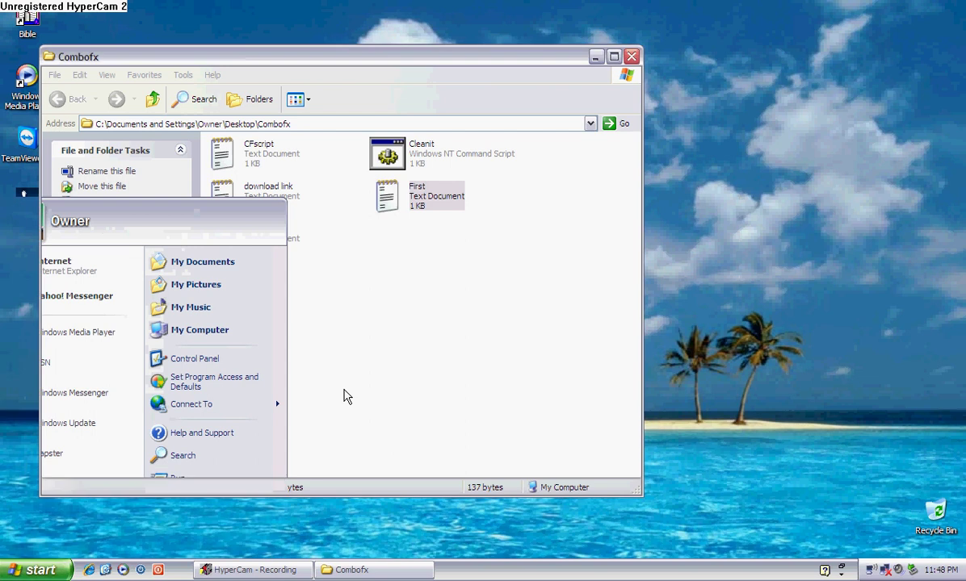
pyautogui.click(226, 250)
pyautogui.doubleClick(227, 251)
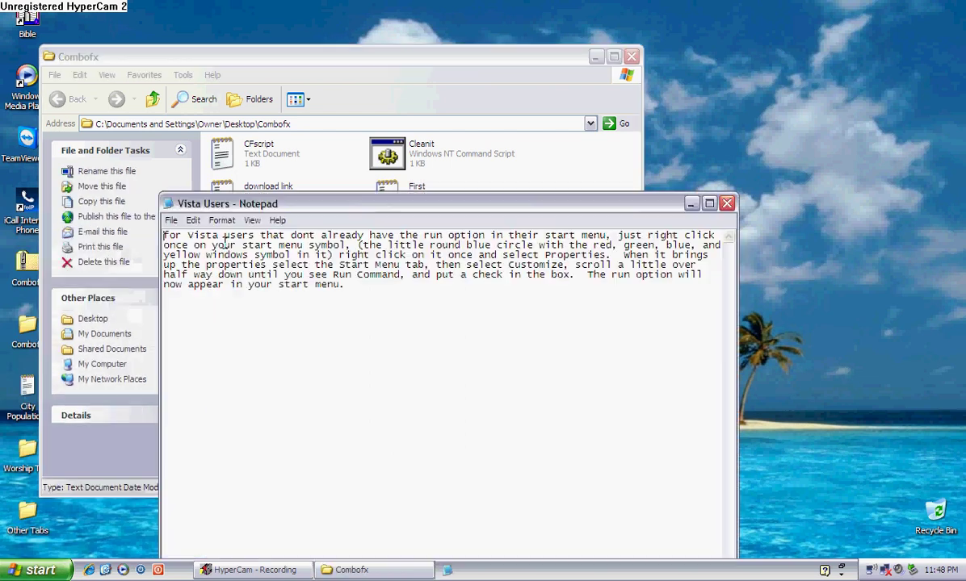
pyautogui.click(728, 203)
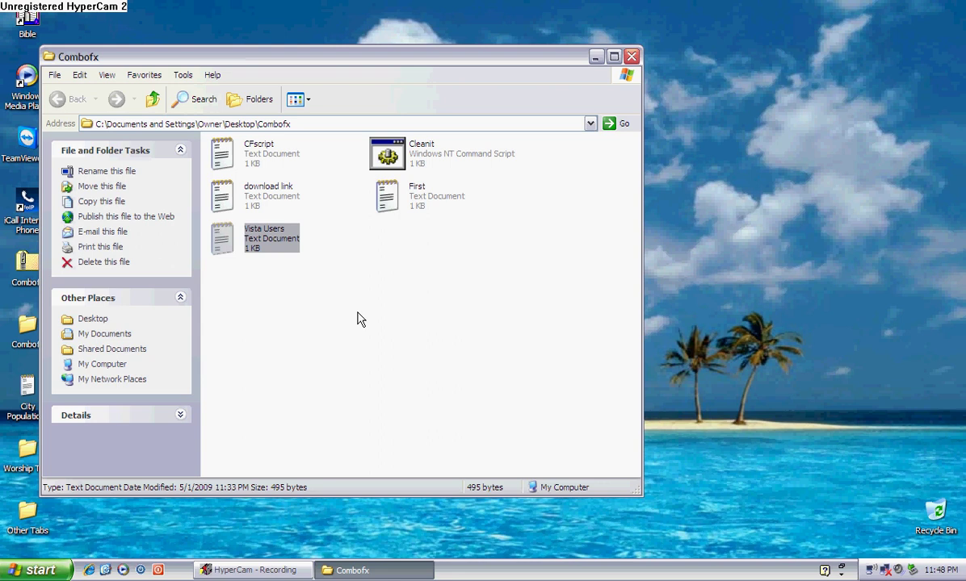
pyautogui.doubleClick(386, 196)
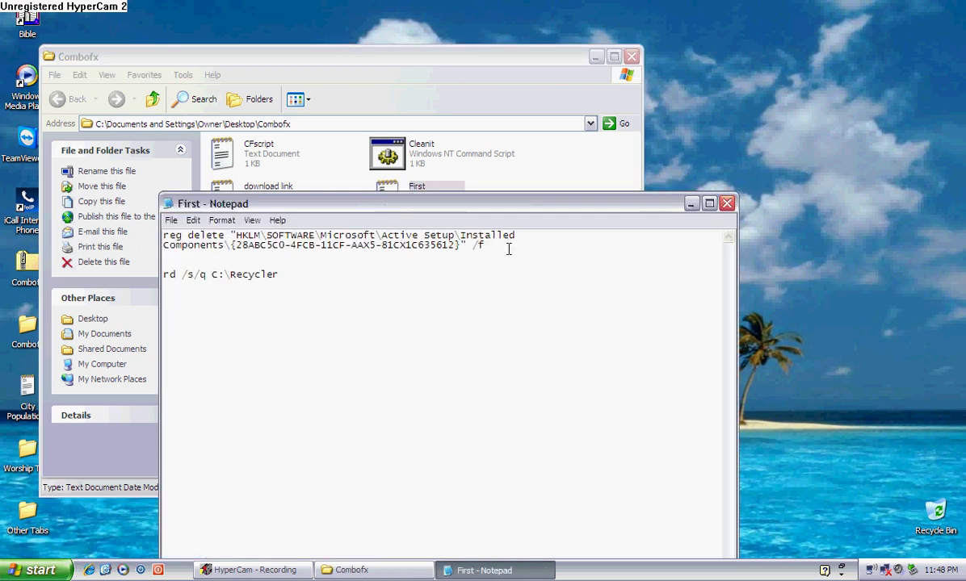
pyautogui.click(728, 203)
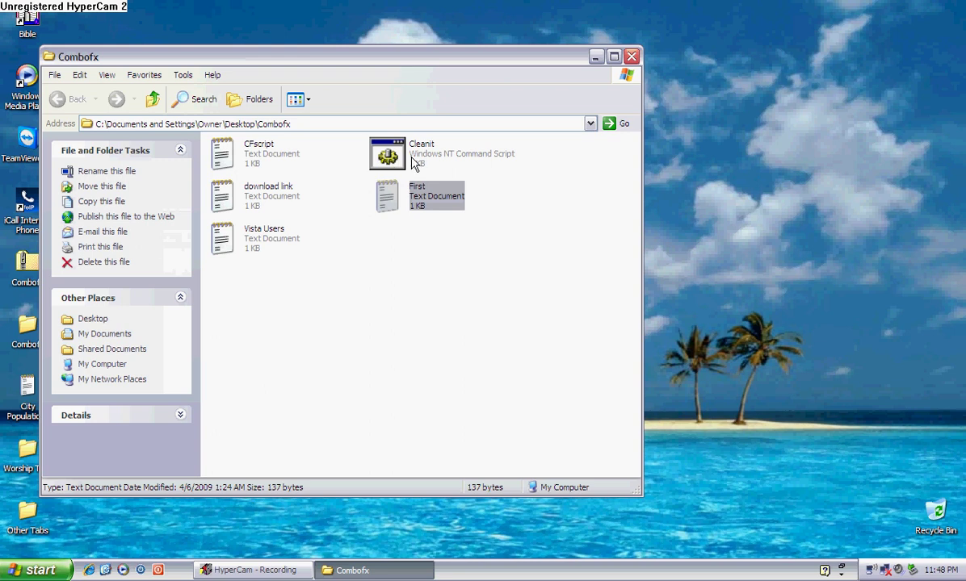
pyautogui.click(394, 162)
pyautogui.rightClick(393, 159)
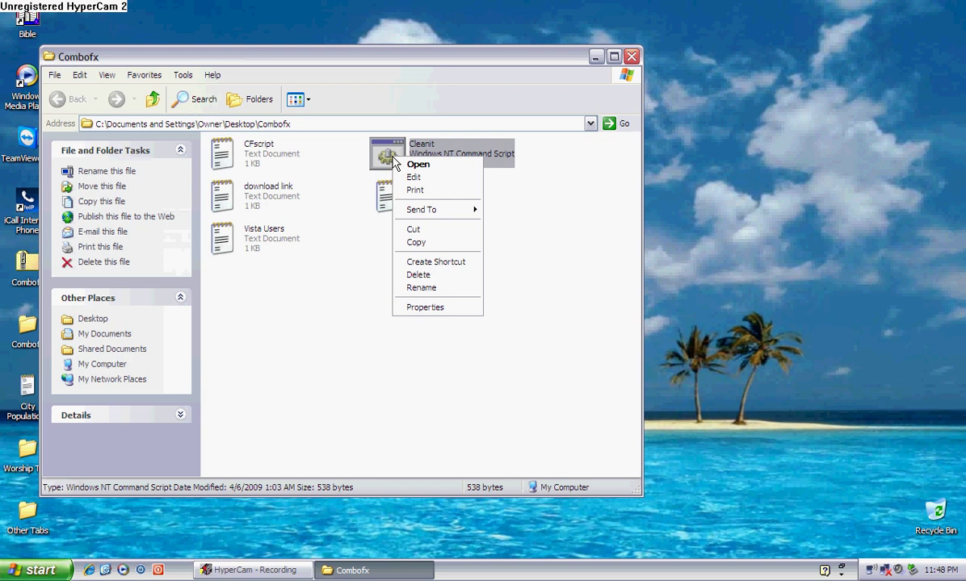
pyautogui.click(412, 178)
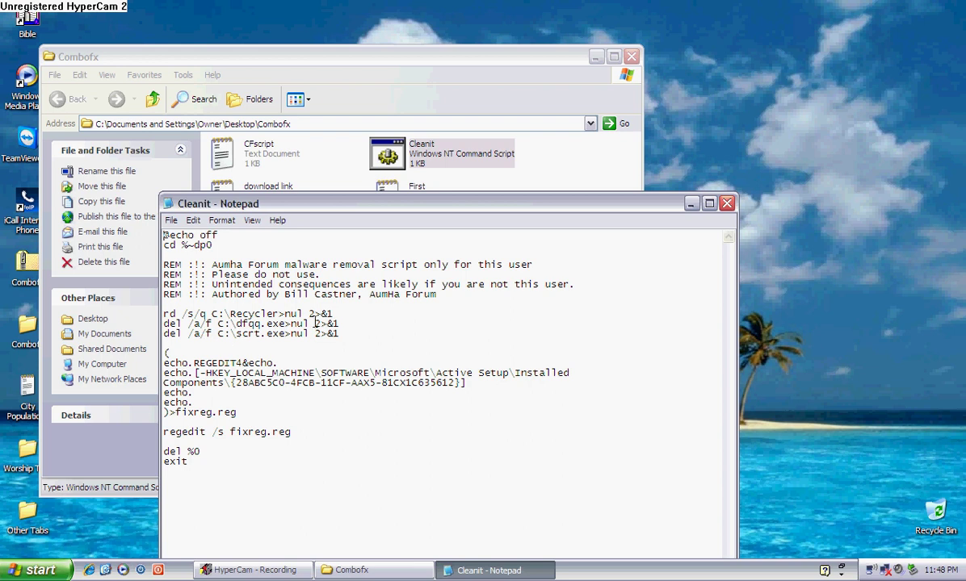
pyautogui.click(726, 203)
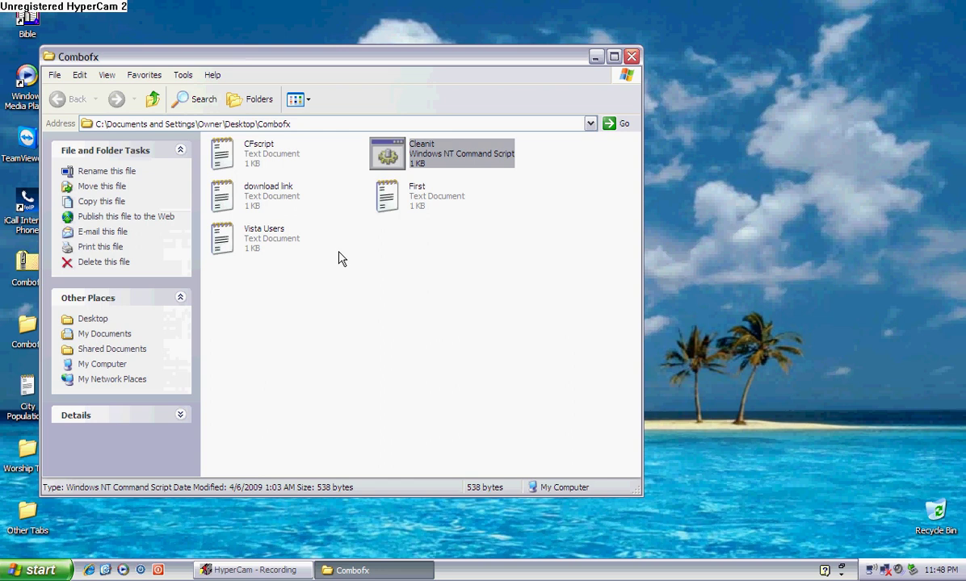
# Step: Open the download link notes, select the ComboFix download URL, and launch Internet Explorer
pyautogui.doubleClick(222, 190)
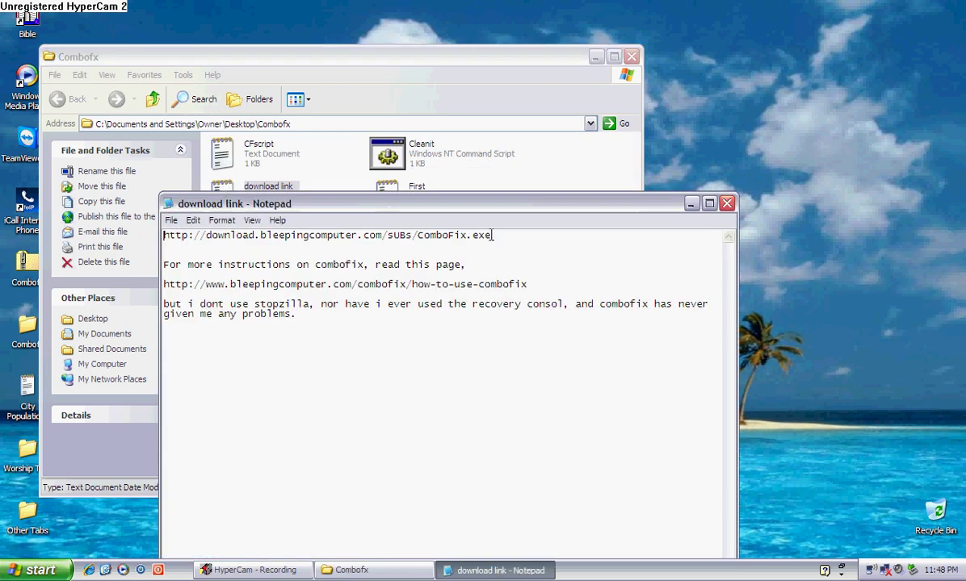
pyautogui.moveTo(491, 235); pyautogui.dragTo(162, 220)
pyautogui.hotkey('ctrl', 'c')
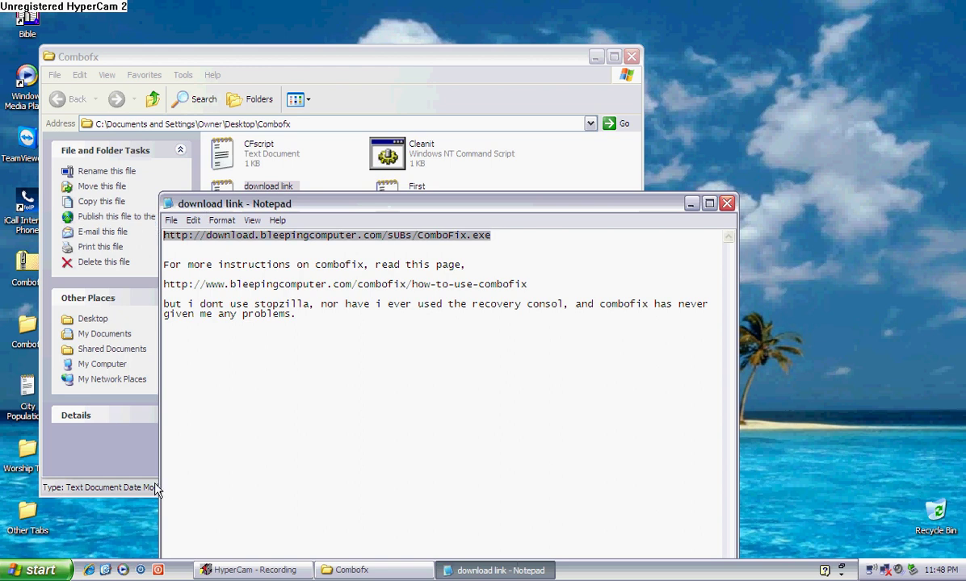
pyautogui.click(96, 521)
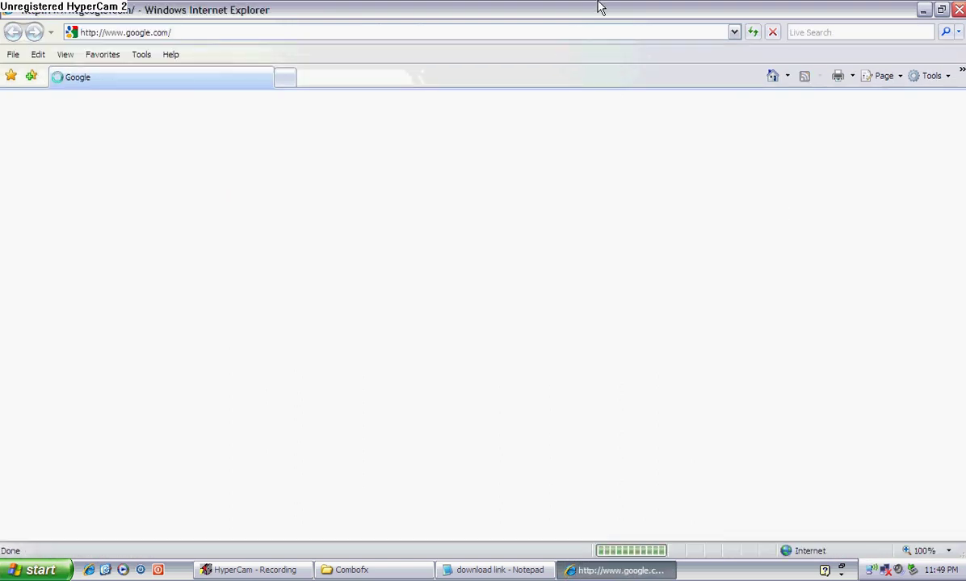
# Step: Paste the ComboFix download URL into the address bar and go to it
pyautogui.click(531, 30)
pyautogui.hotkey('ctrl', 'v')
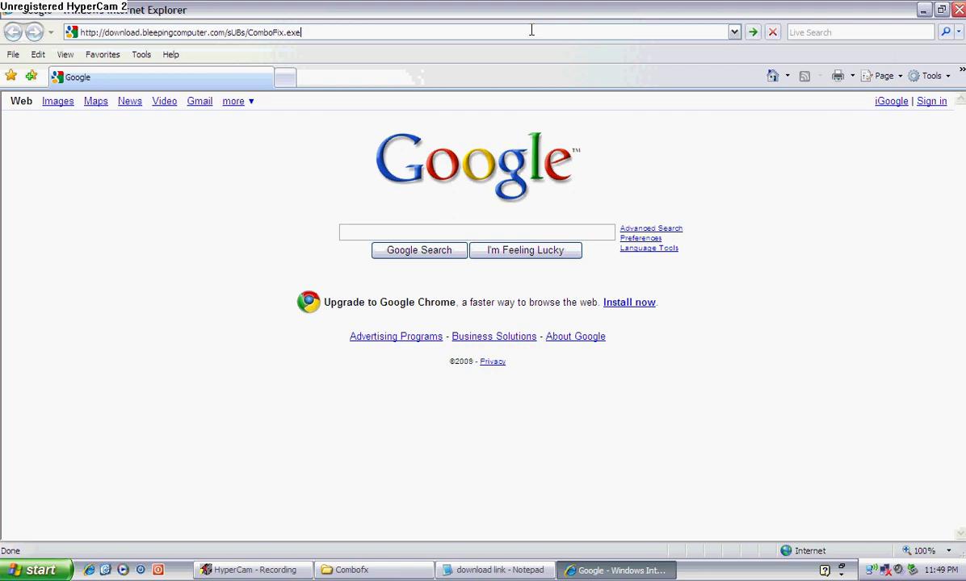
pyautogui.press('Return')
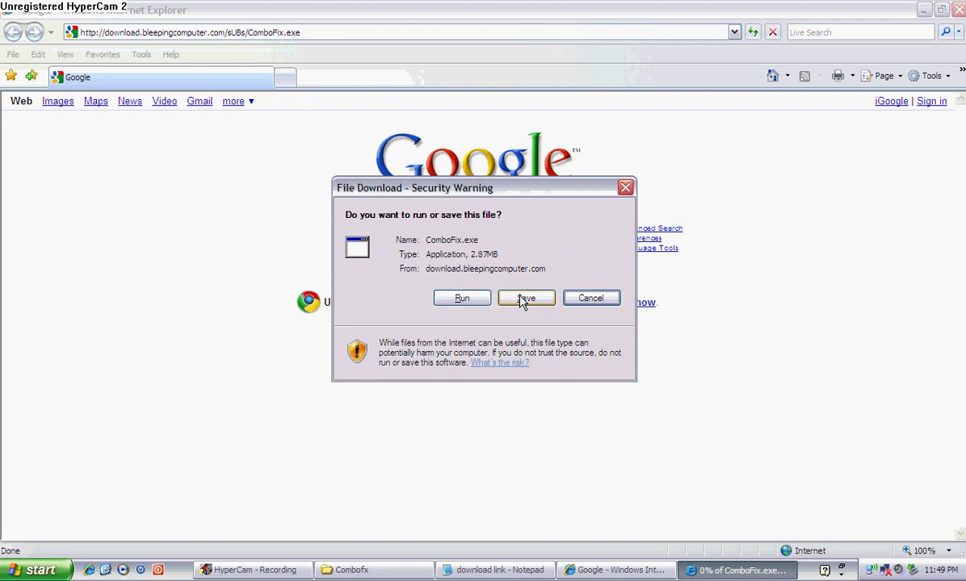
# Step: Save ComboFix.exe to the Desktop and close the browser while it downloads
pyautogui.click(523, 300)
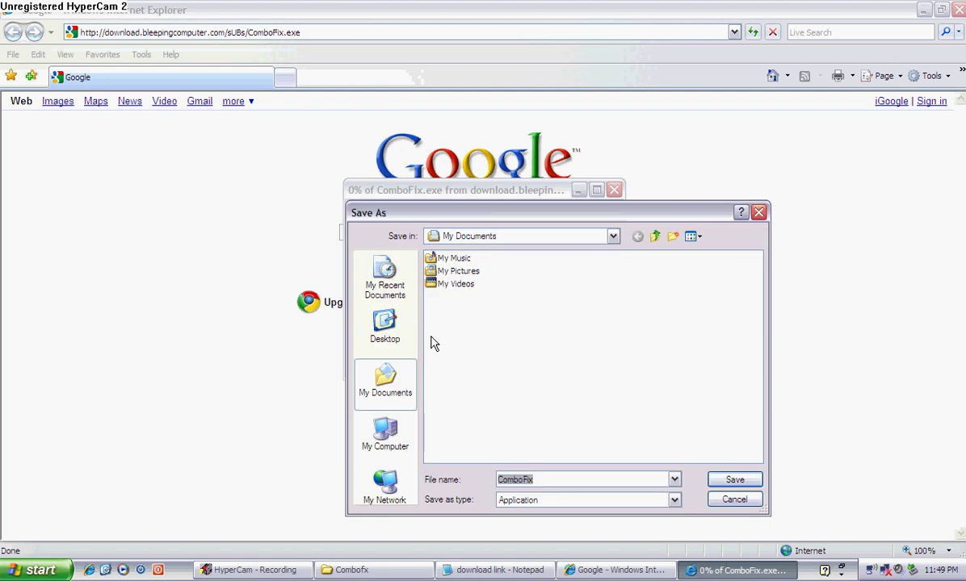
pyautogui.click(384, 324)
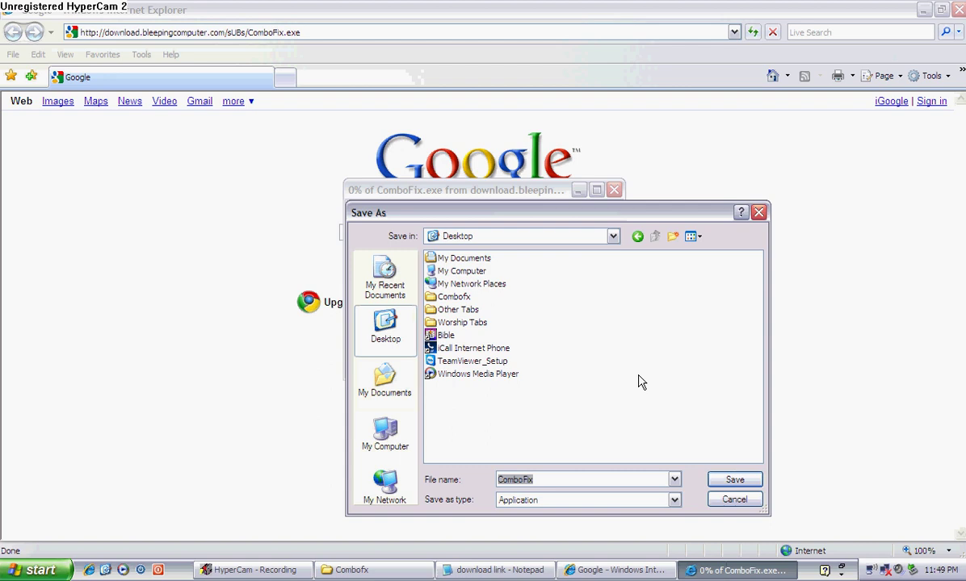
pyautogui.click(736, 480)
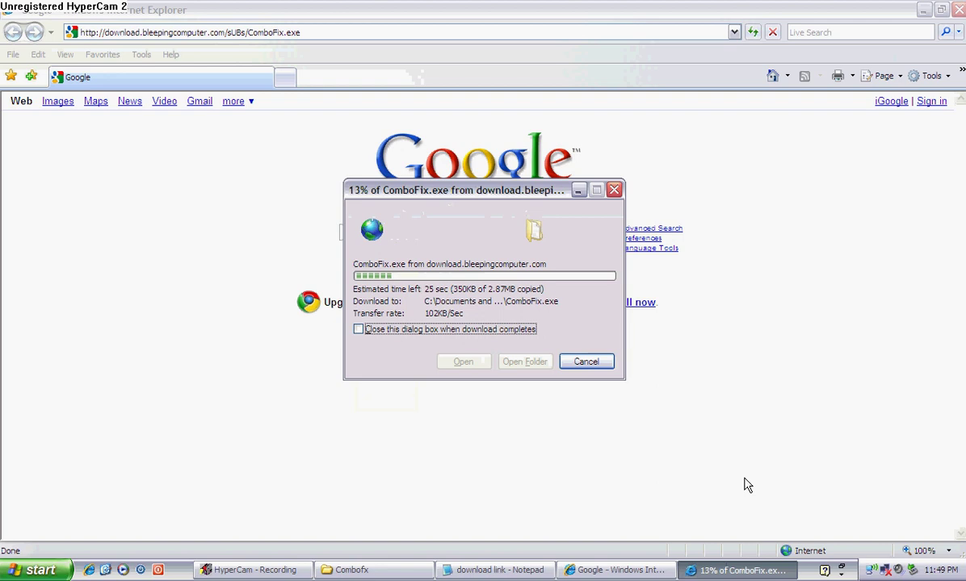
pyautogui.click(957, 10)
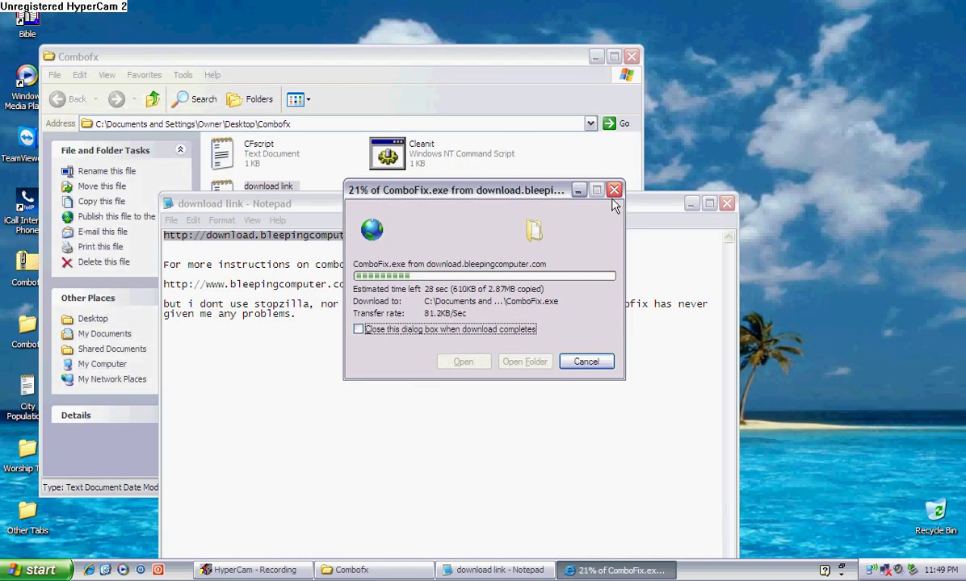
# Step: Bring the download link notes forward, move the window up-right, and close it
pyautogui.click(292, 204)
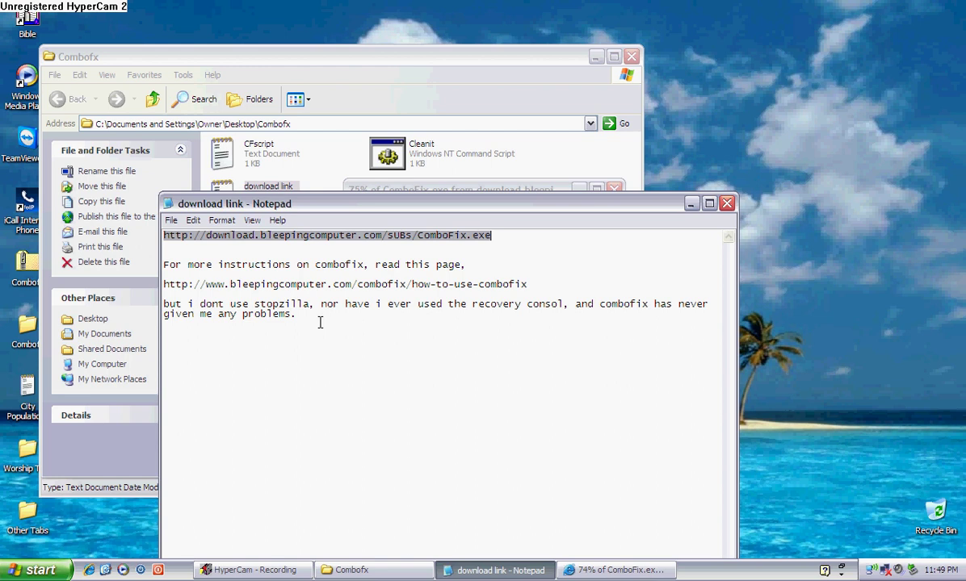
pyautogui.moveTo(593, 206); pyautogui.dragTo(669, 139)
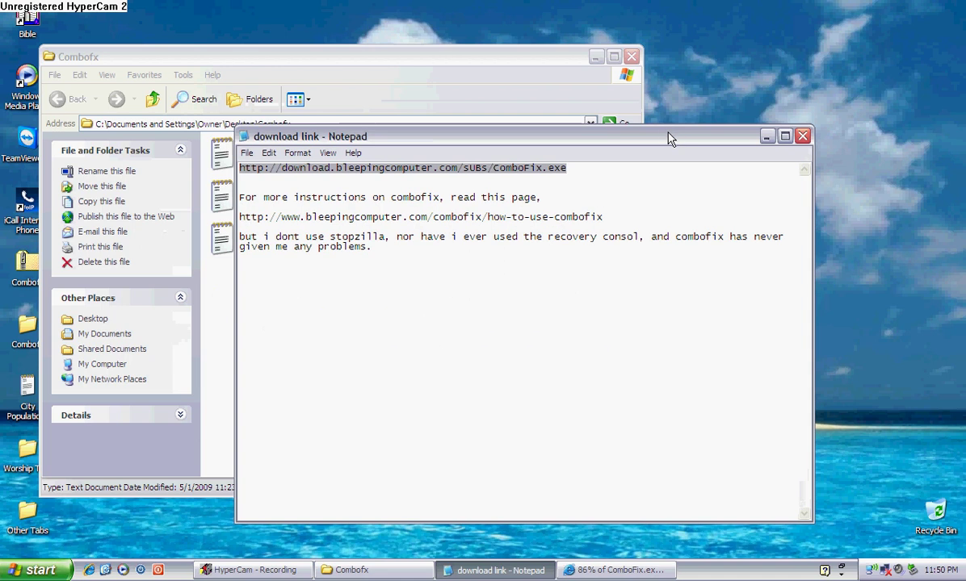
pyautogui.click(802, 136)
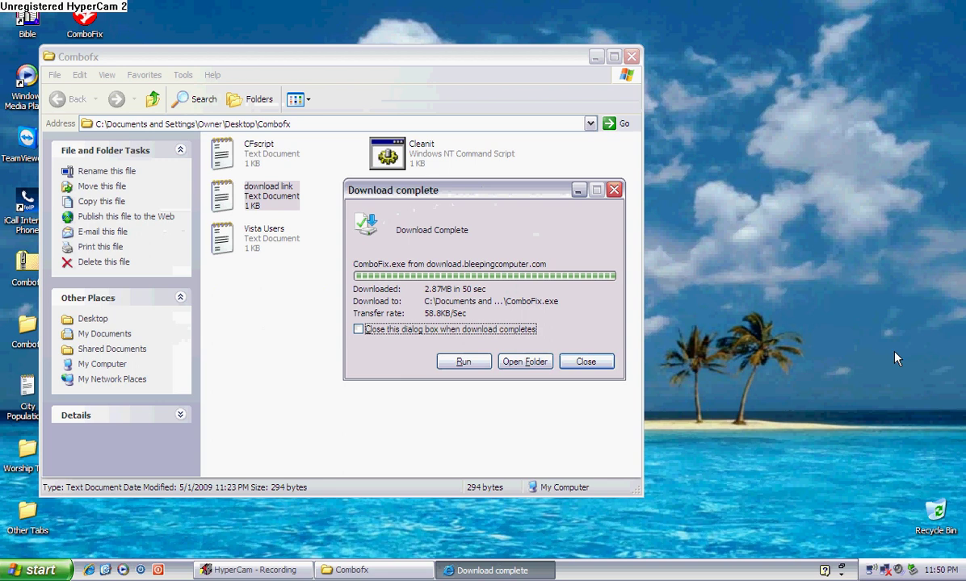
# Step: Dismiss the download-complete box, move the Combofx window toward the centre, and select CFscript
pyautogui.click(597, 361)
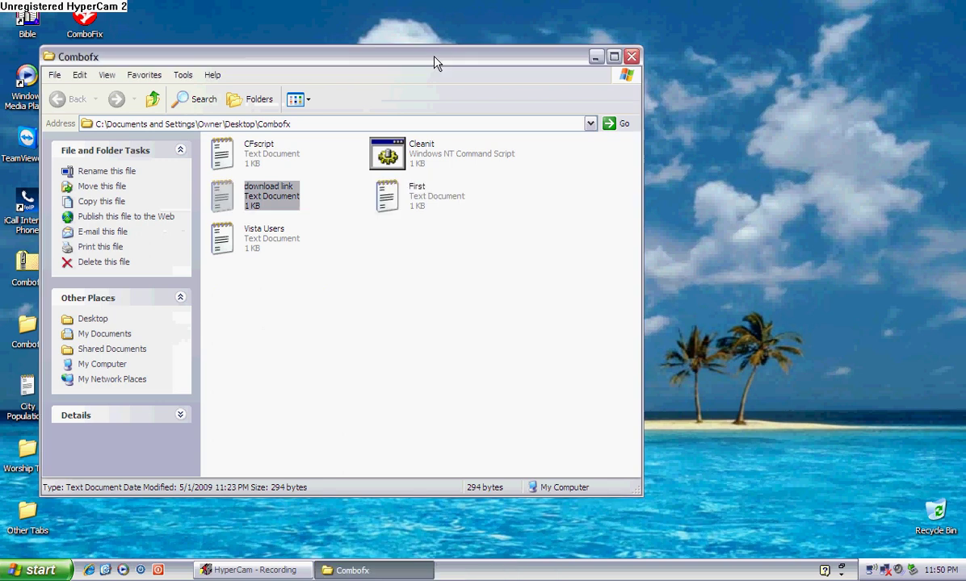
pyautogui.moveTo(434, 62); pyautogui.dragTo(601, 57)
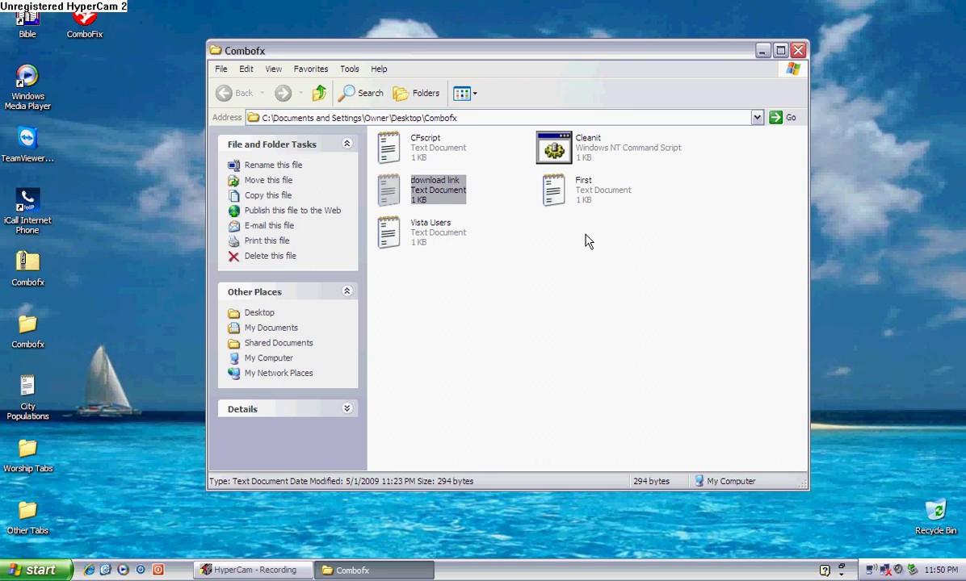
pyautogui.click(395, 155)
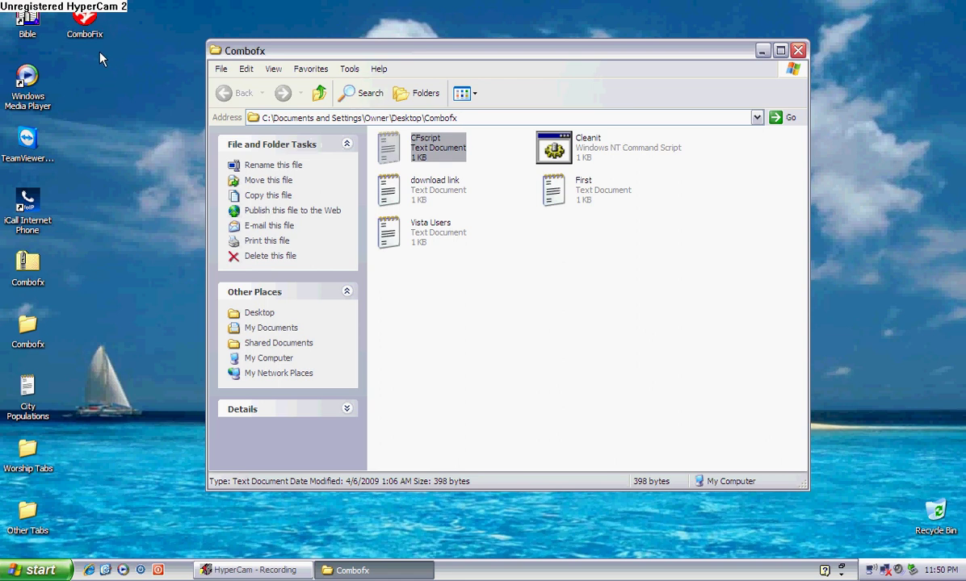
pyautogui.doubleClick(380, 141)
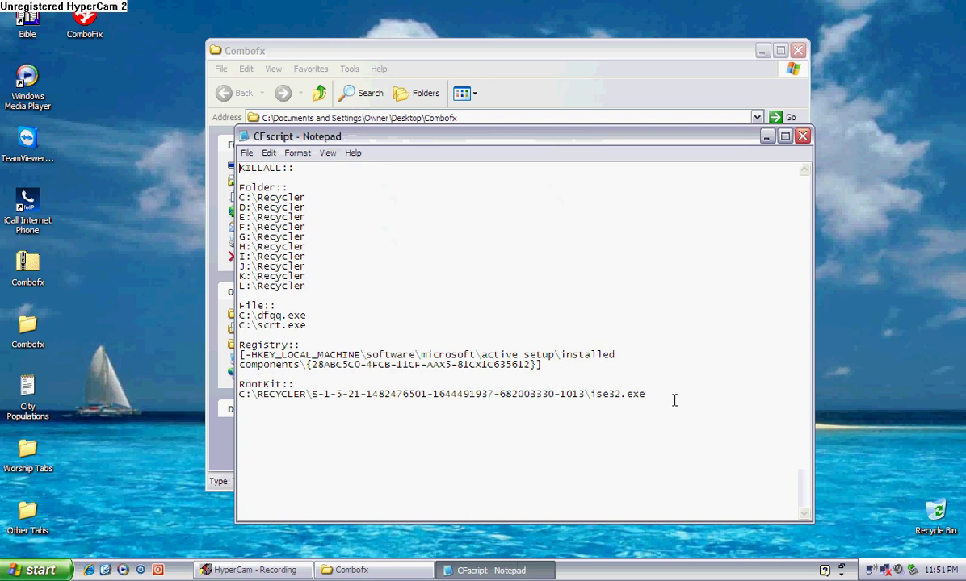
pyautogui.click(802, 136)
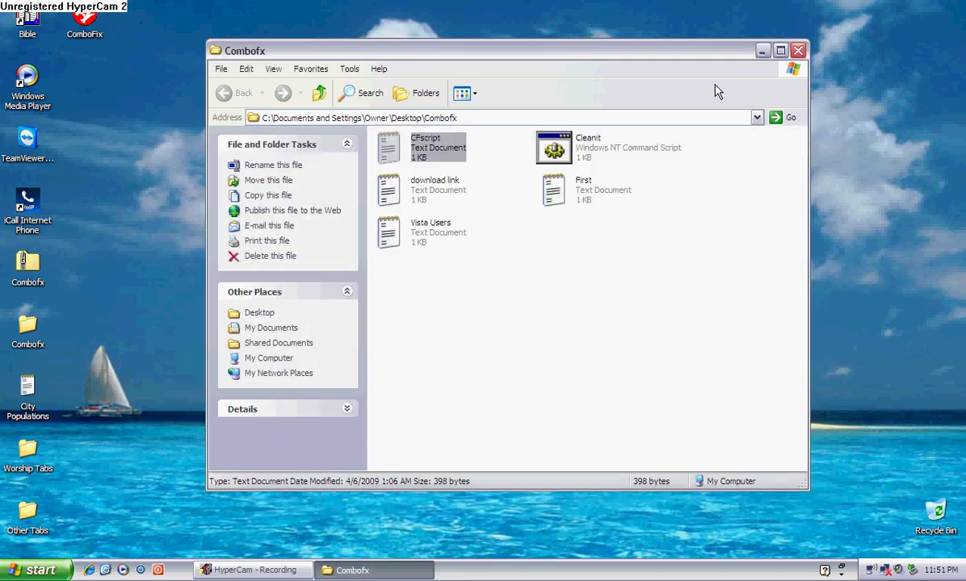
# Step: Close the Combofx folder window and delete the ComboFix icon from the desktop, confirming Yes
pyautogui.click(798, 50)
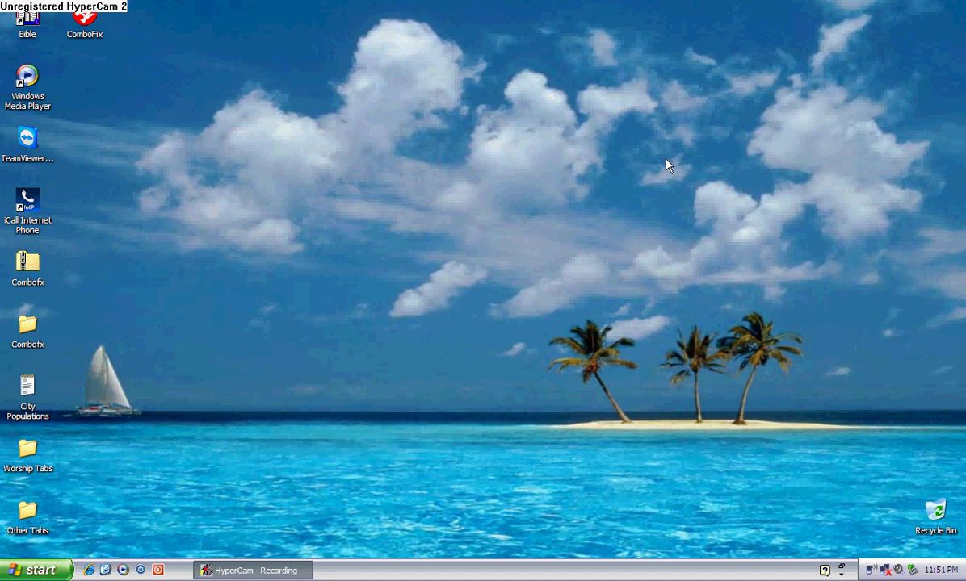
pyautogui.rightClick(90, 17)
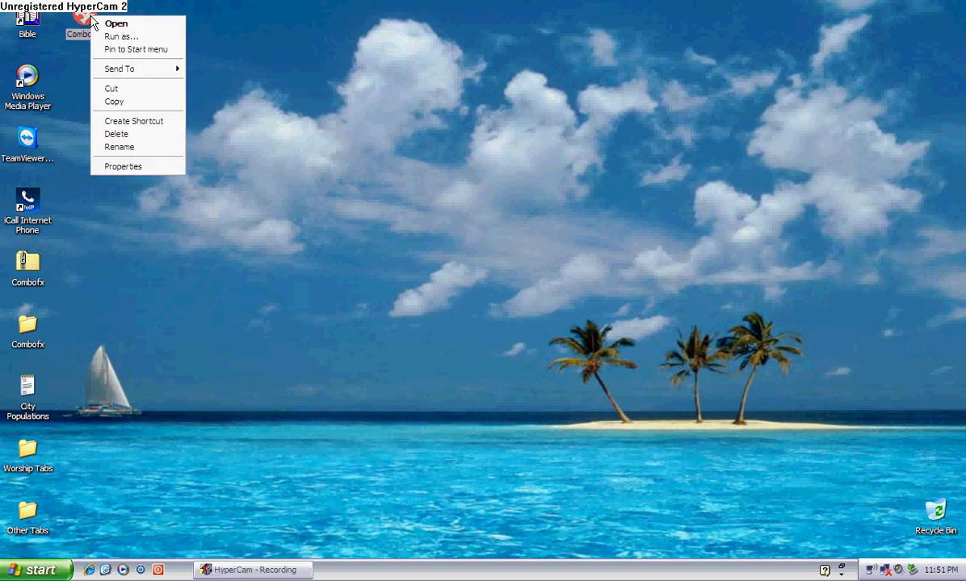
pyautogui.click(115, 134)
pyautogui.click(540, 302)
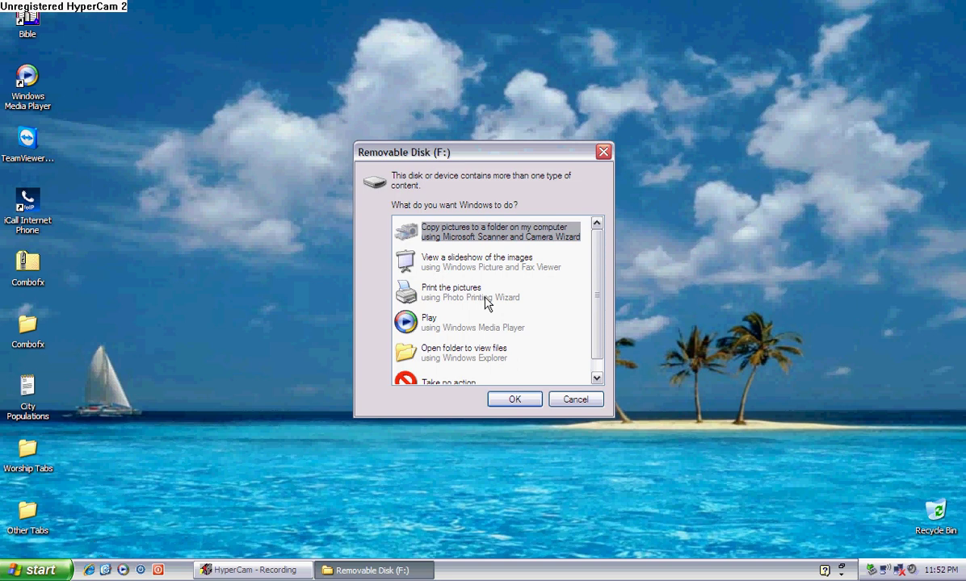
# Step: Dismiss the AutoPlay prompt, browse Removable Disk (F:) through My Computer, then close it
pyautogui.click(603, 153)
pyautogui.click(32, 570)
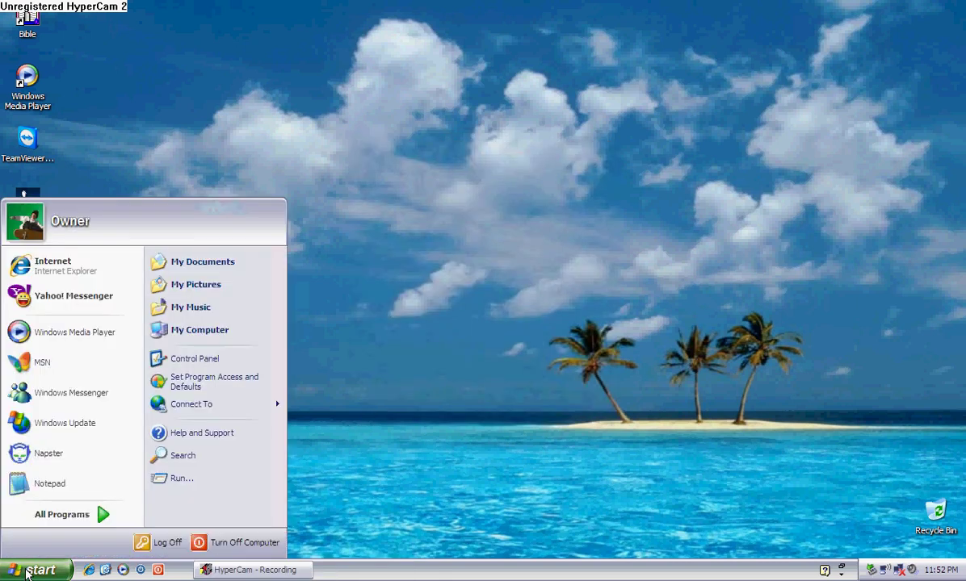
pyautogui.click(203, 331)
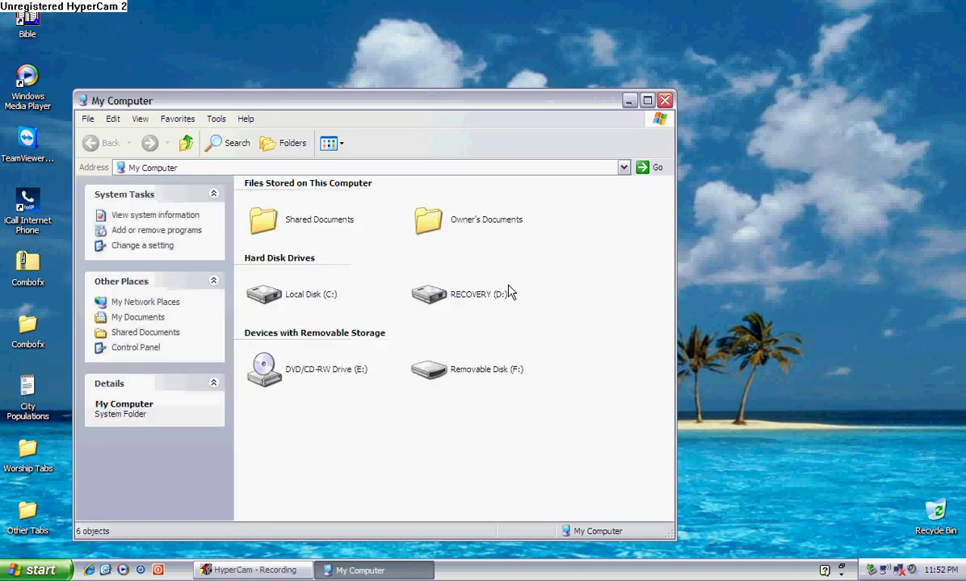
pyautogui.doubleClick(428, 370)
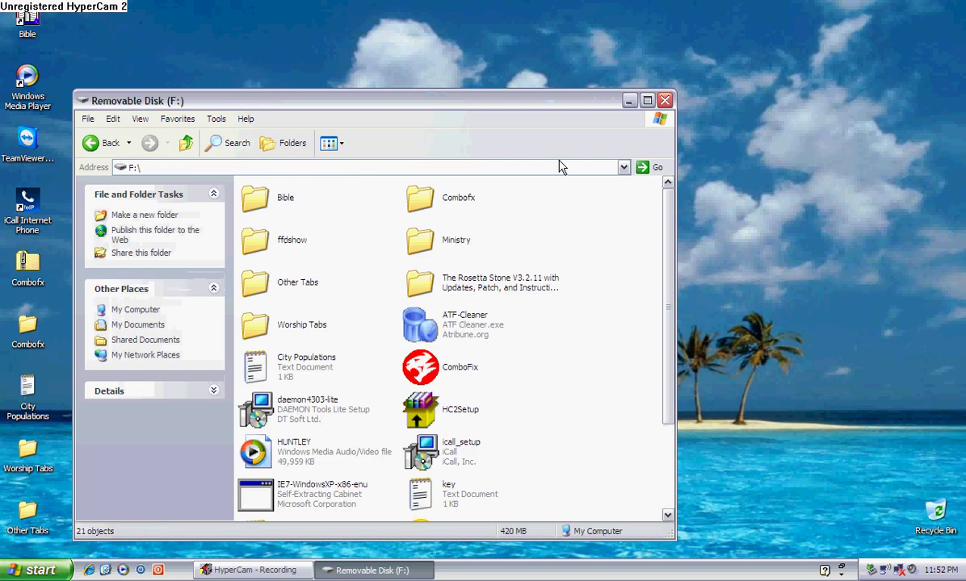
pyautogui.click(664, 101)
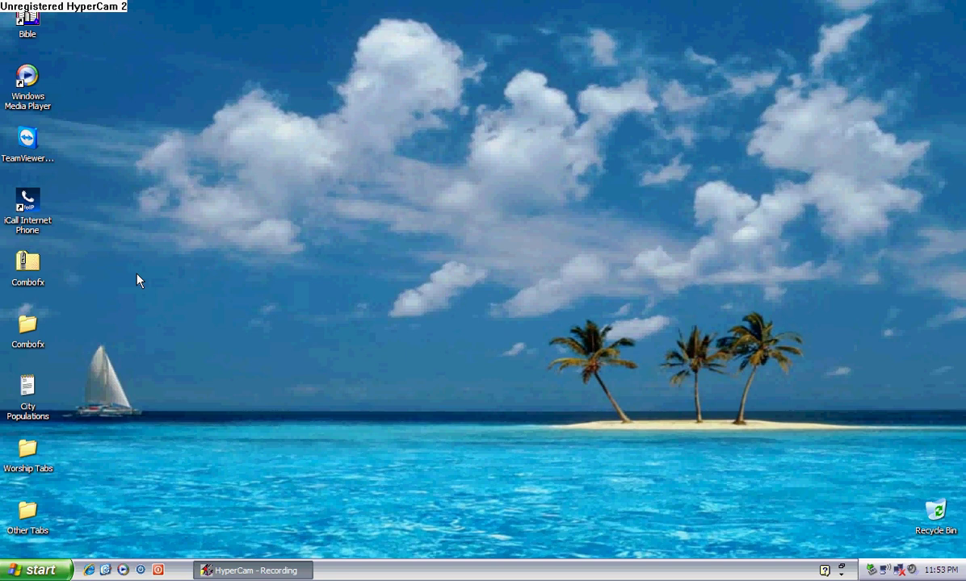
# Step: Open the Combofx zip from the desktop and enter the Combofx folder
pyautogui.click(35, 267)
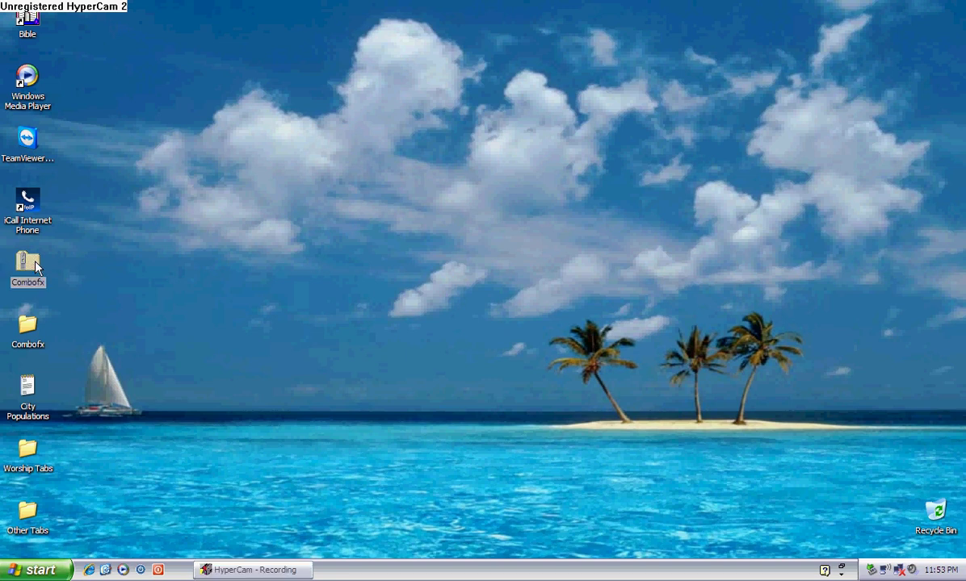
pyautogui.rightClick(36, 267)
pyautogui.click(25, 318)
pyautogui.doubleClick(28, 323)
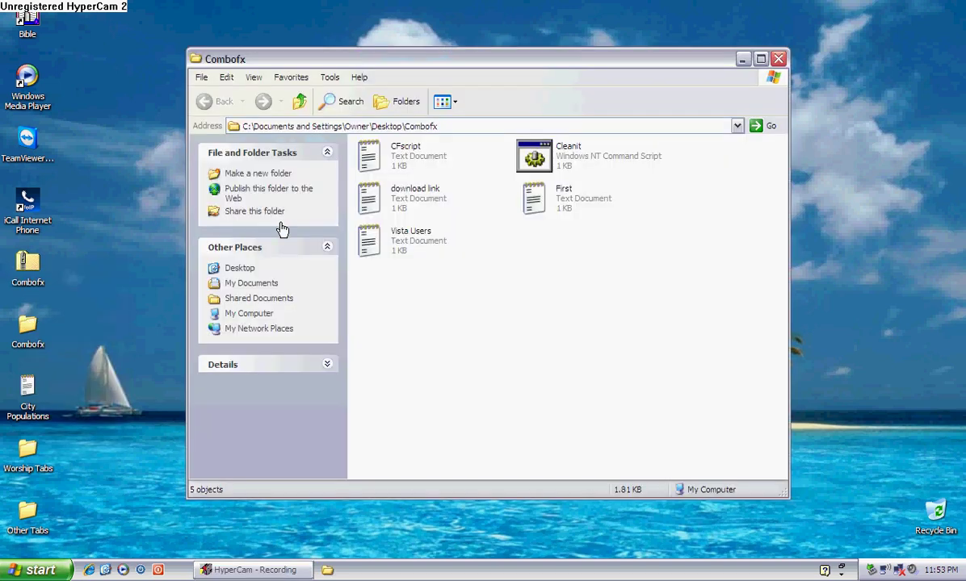
# Step: View and close the Vista Users instructions, then briefly show the Start menu's Run entry
pyautogui.click(369, 250)
pyautogui.doubleClick(369, 251)
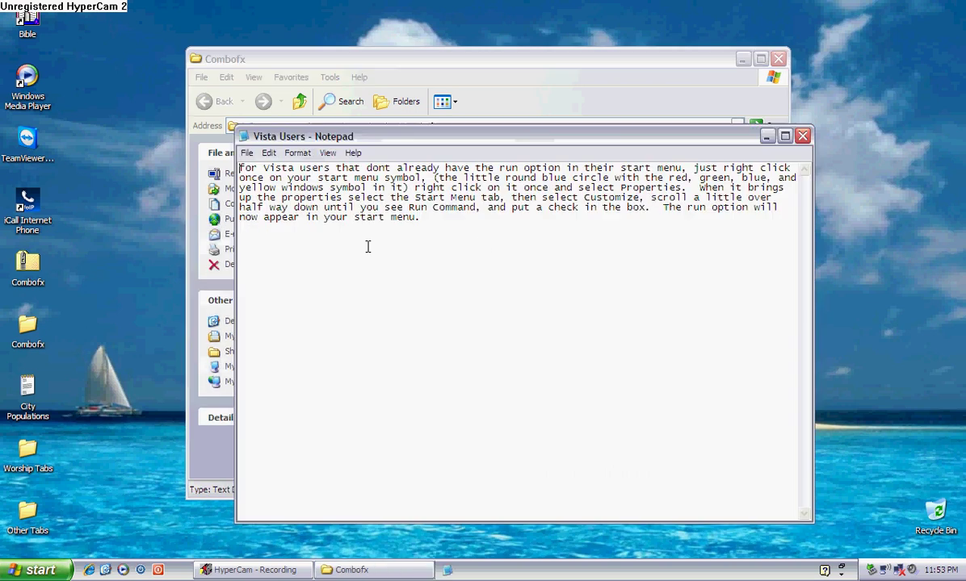
pyautogui.click(803, 136)
pyautogui.click(65, 570)
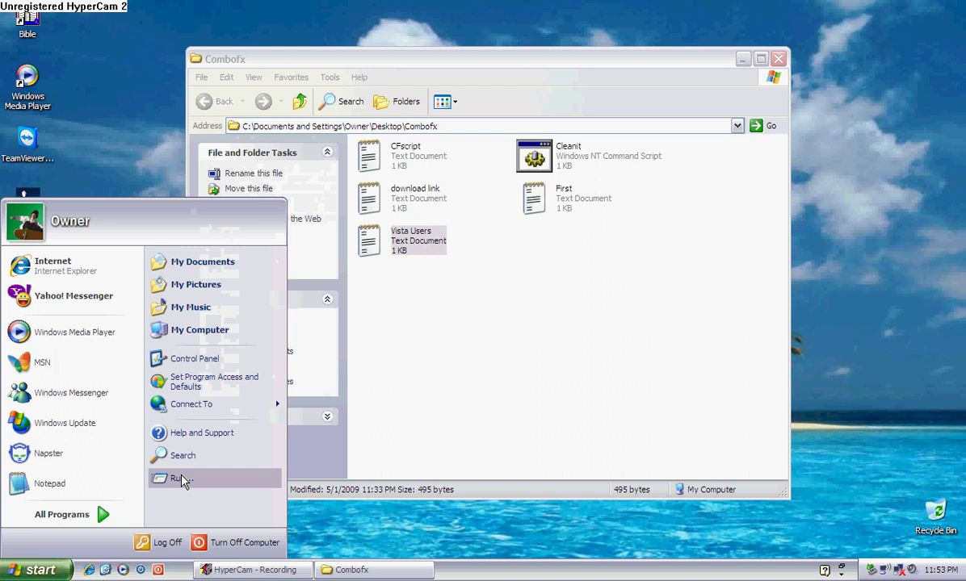
pyautogui.click(319, 487)
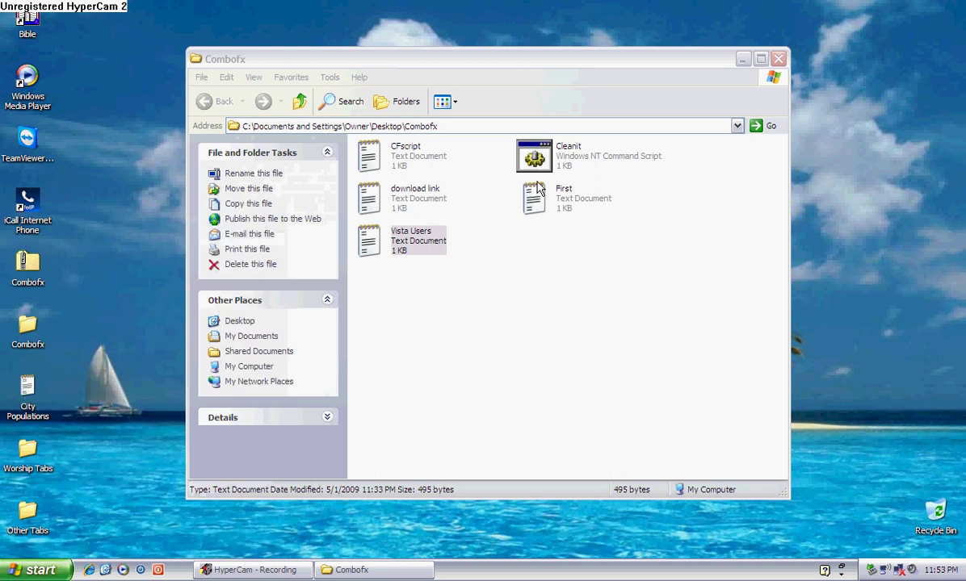
# Step: Open the download link note and close it with Alt+F4
pyautogui.click(374, 207)
pyautogui.doubleClick(374, 207)
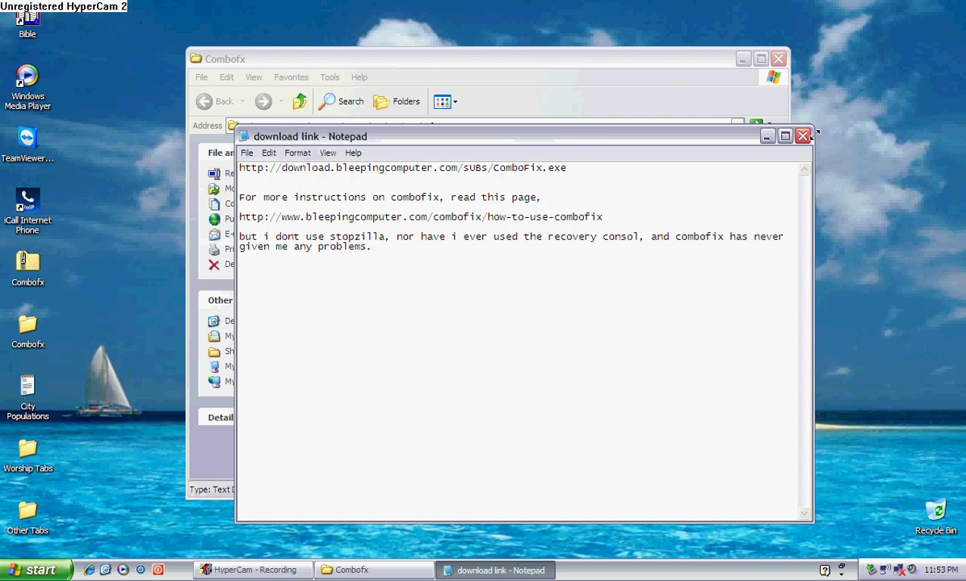
pyautogui.hotkey('alt', 'F4')
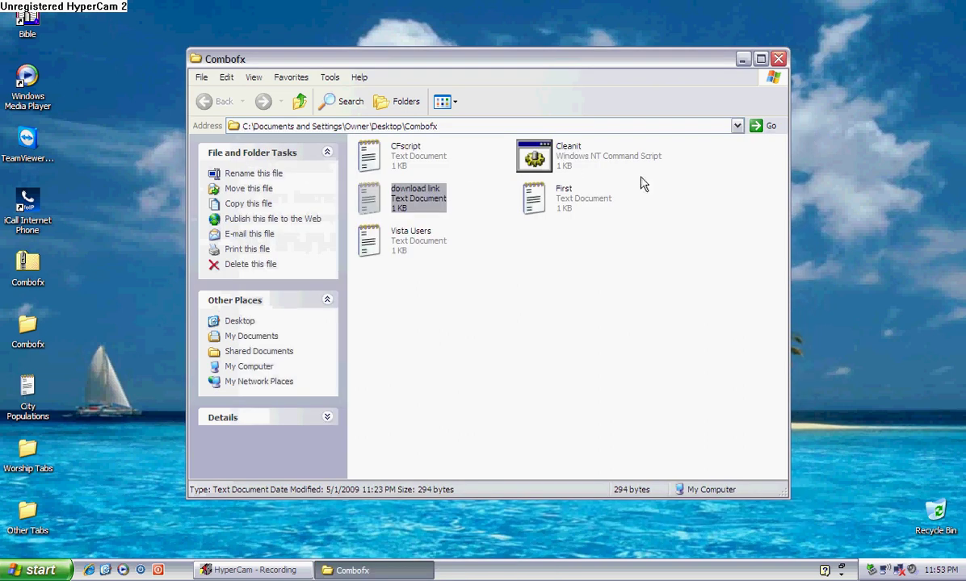